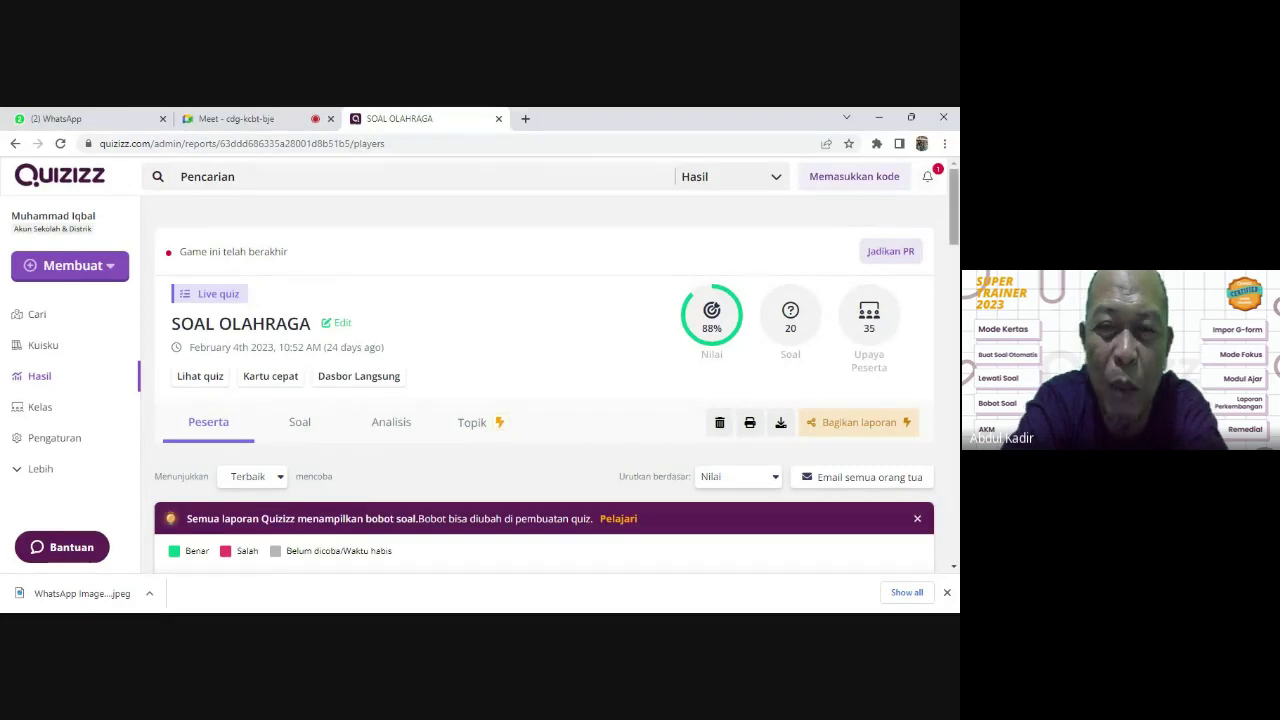
Step: Sort the participant list of the SOAL OLAHRAGA report by Nilai
scroll(544, 400, down, 3)
scroll(955, 277, down, 3)
scroll(955, 277, up, 2)
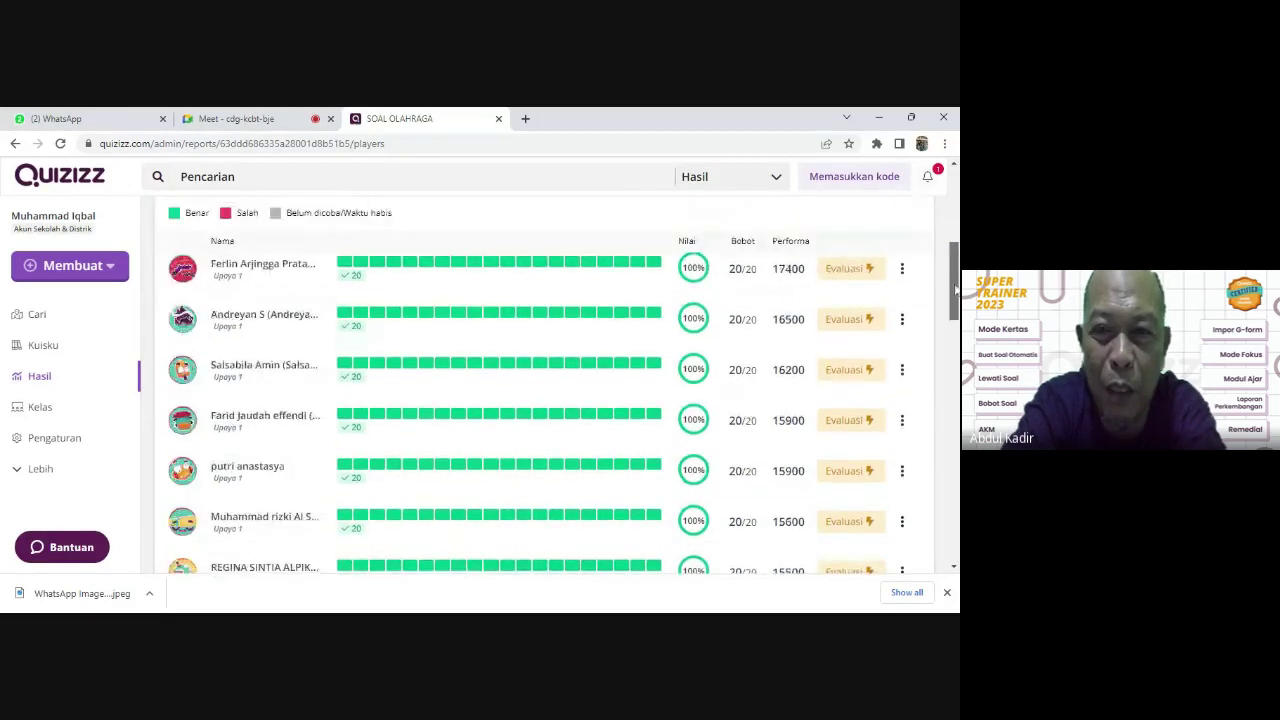
drag(955, 277, 955, 218)
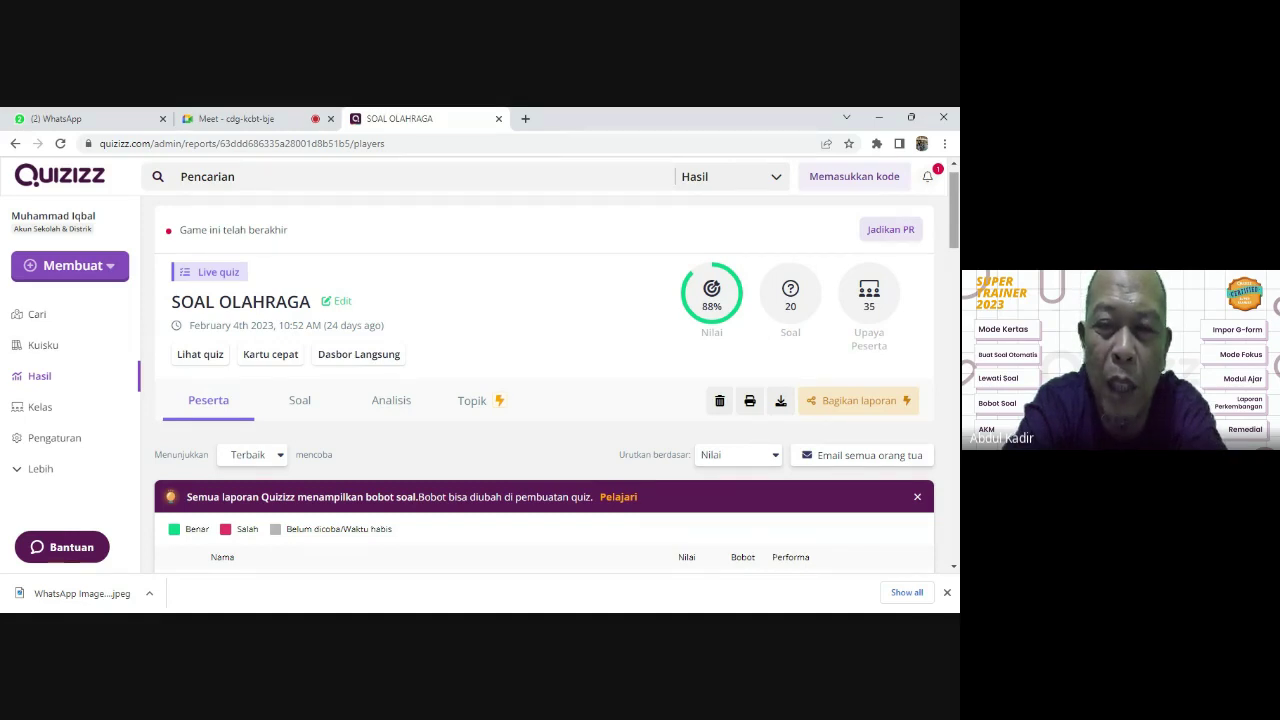
click(735, 462)
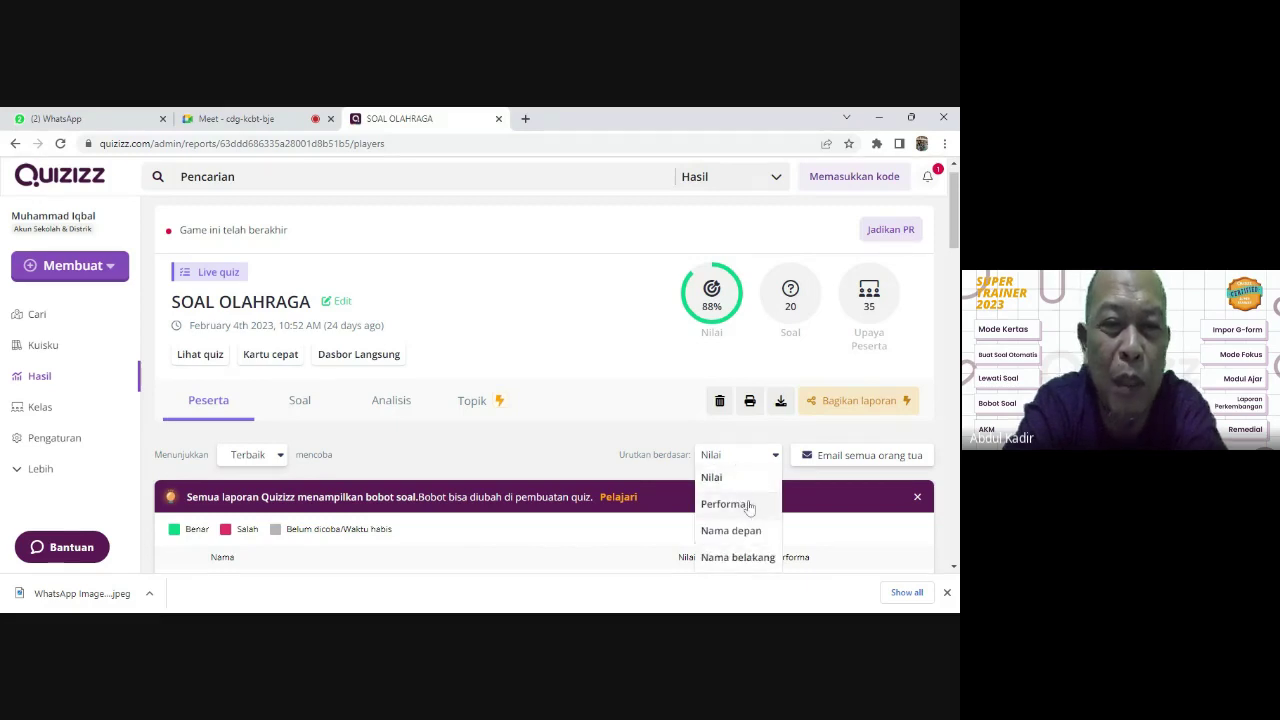
click(744, 478)
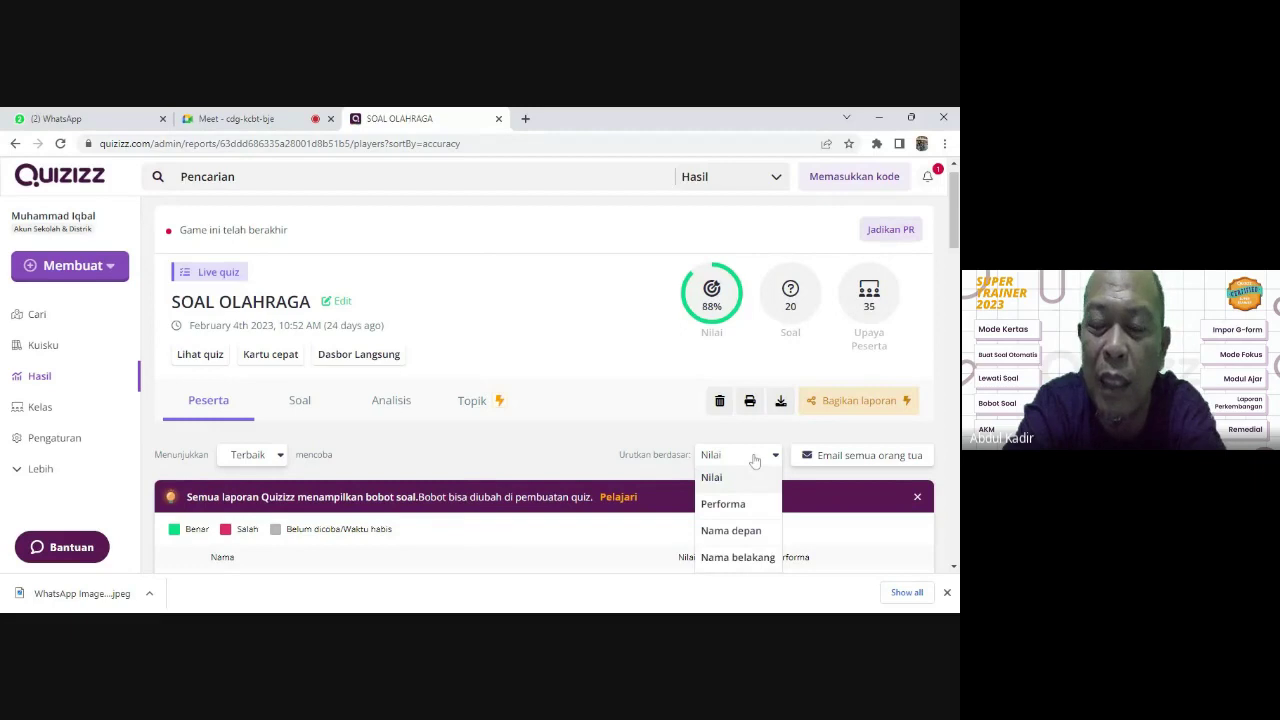
click(758, 461)
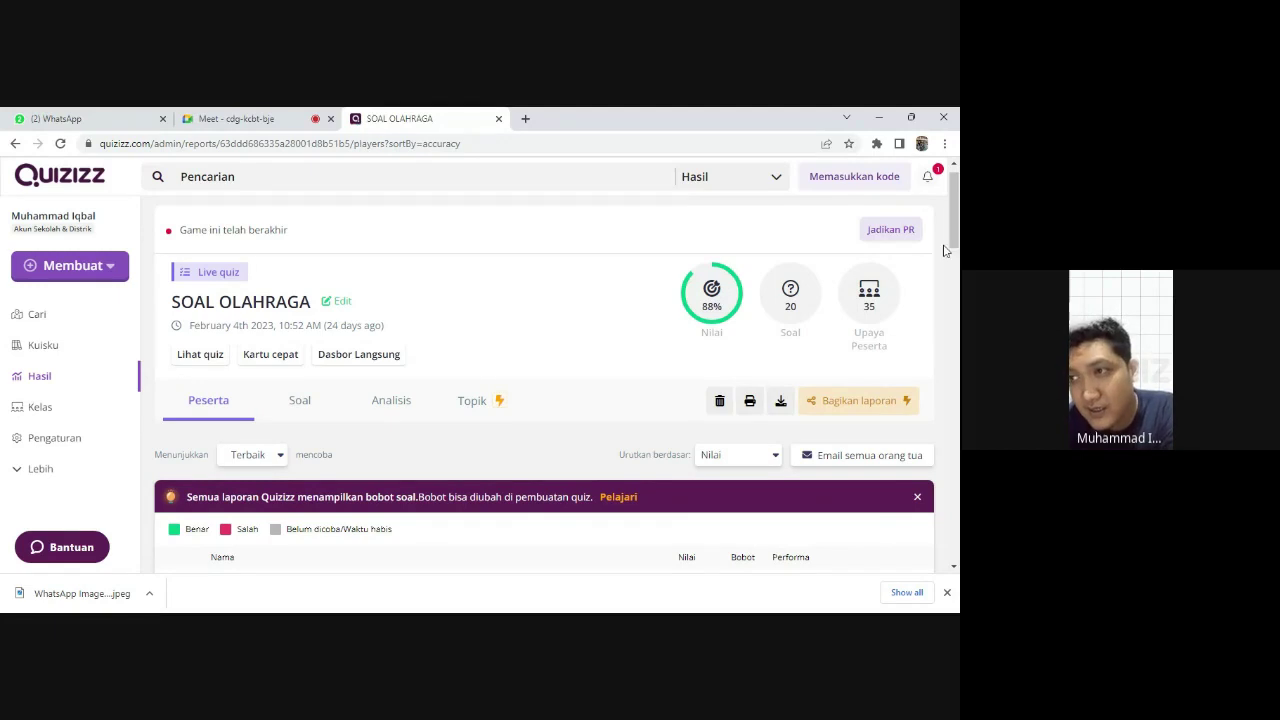
Step: Review the participants' scores and their correct and incorrect answers across the SOAL OLAHRAGA report
drag(955, 236, 955, 258)
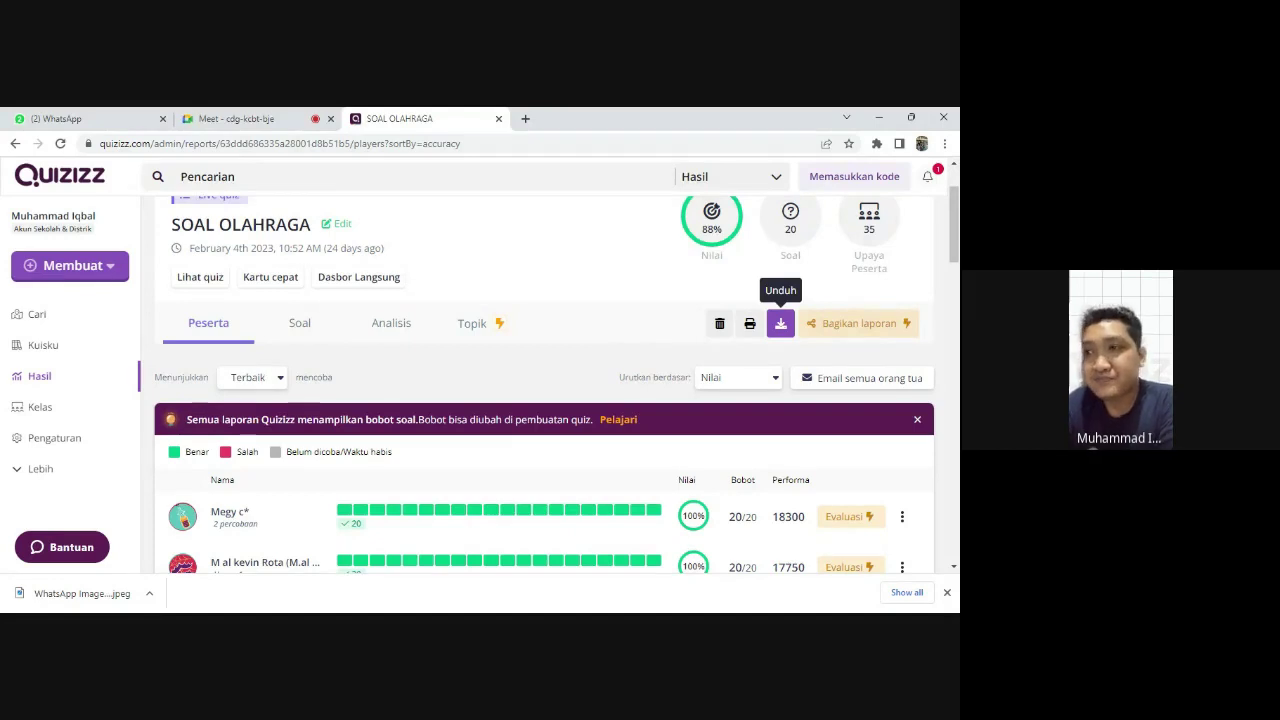
scroll(954, 286, down, 2)
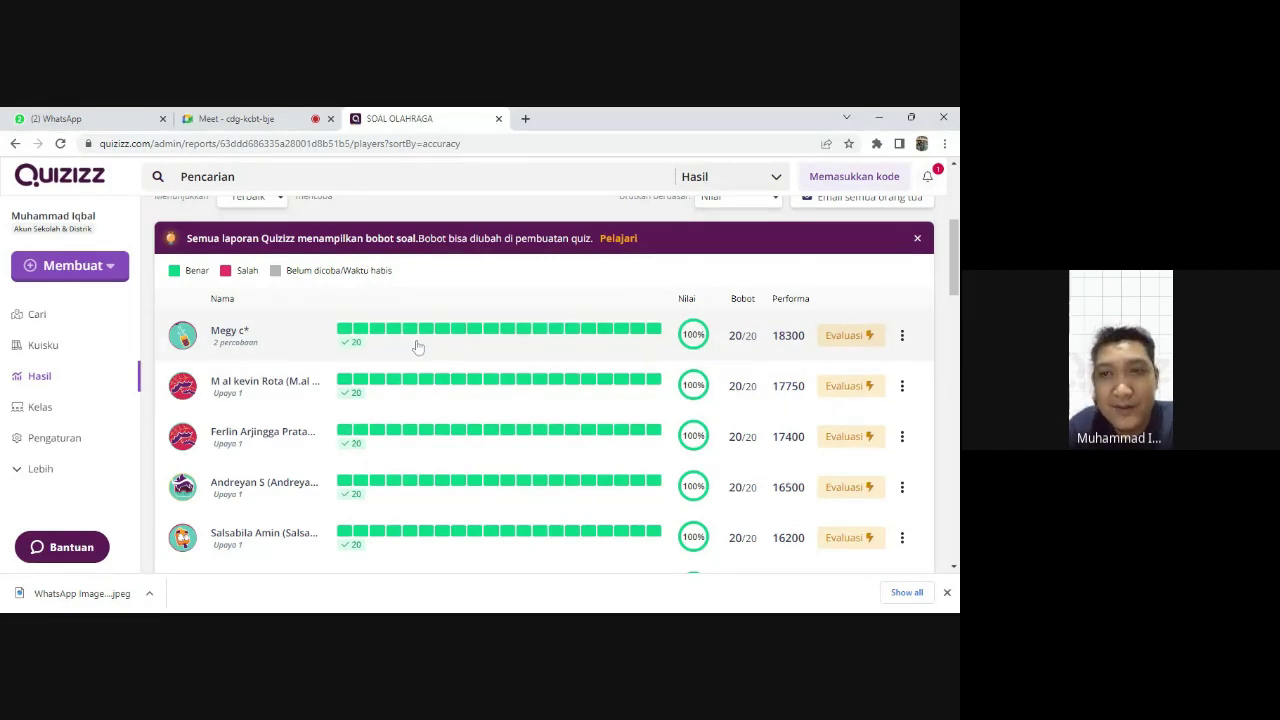
scroll(486, 323, down, 5)
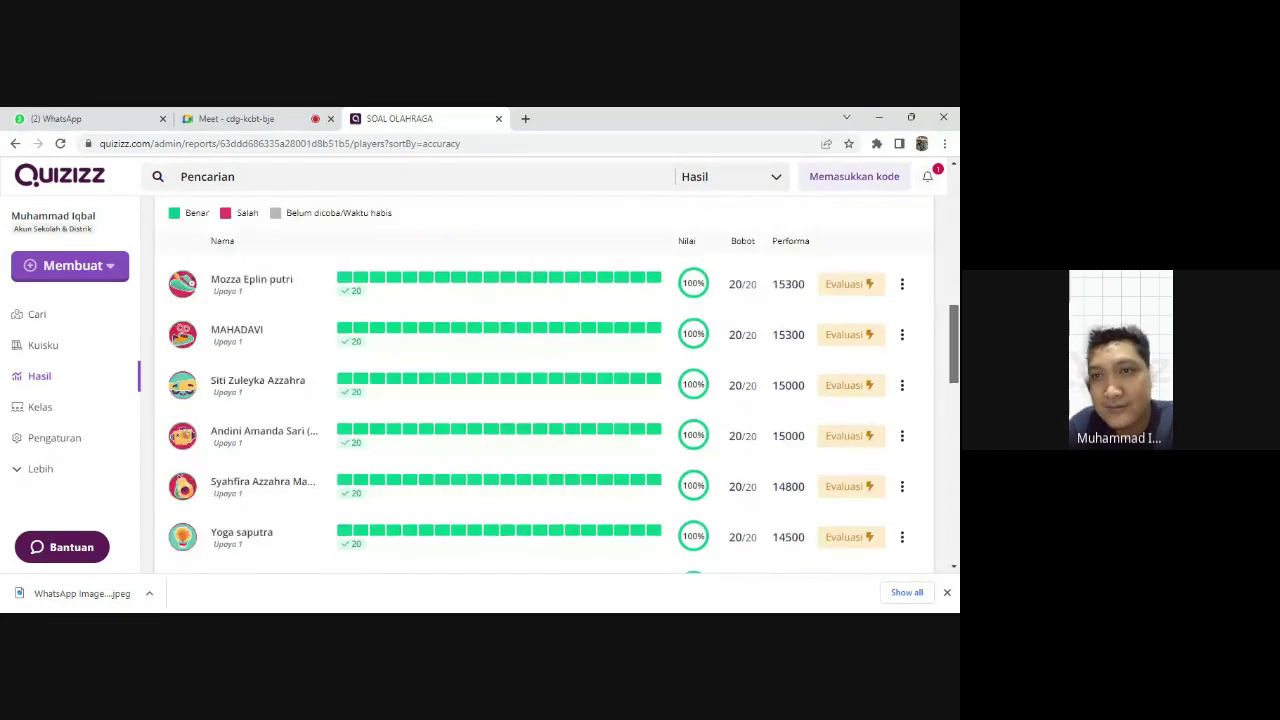
scroll(456, 352, down, 3)
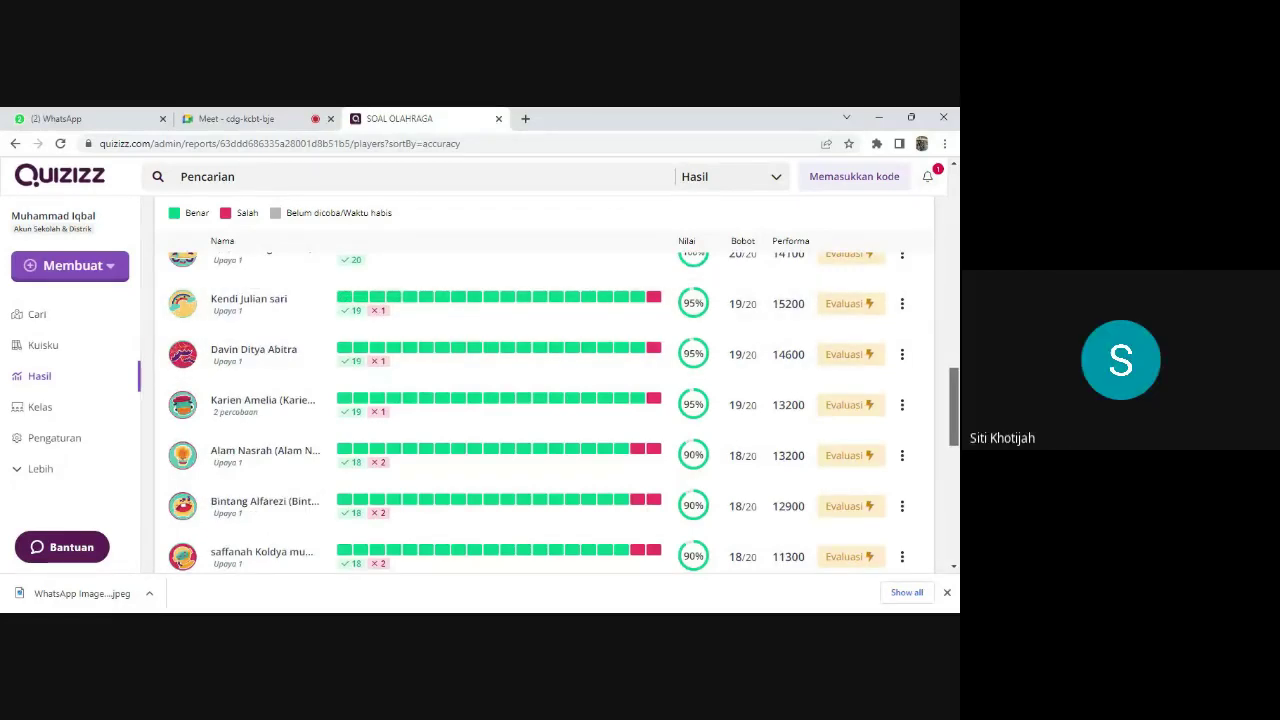
scroll(951, 437, down, 10)
scroll(951, 437, up, 6)
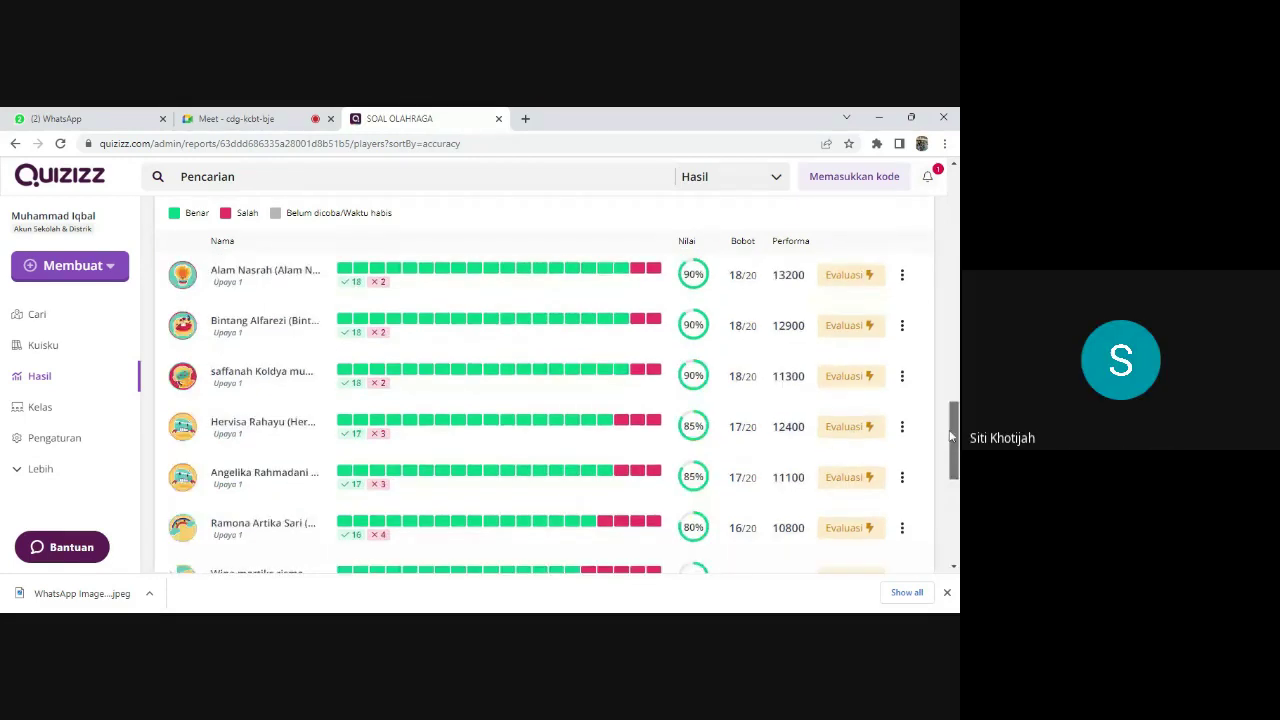
drag(951, 437, 942, 203)
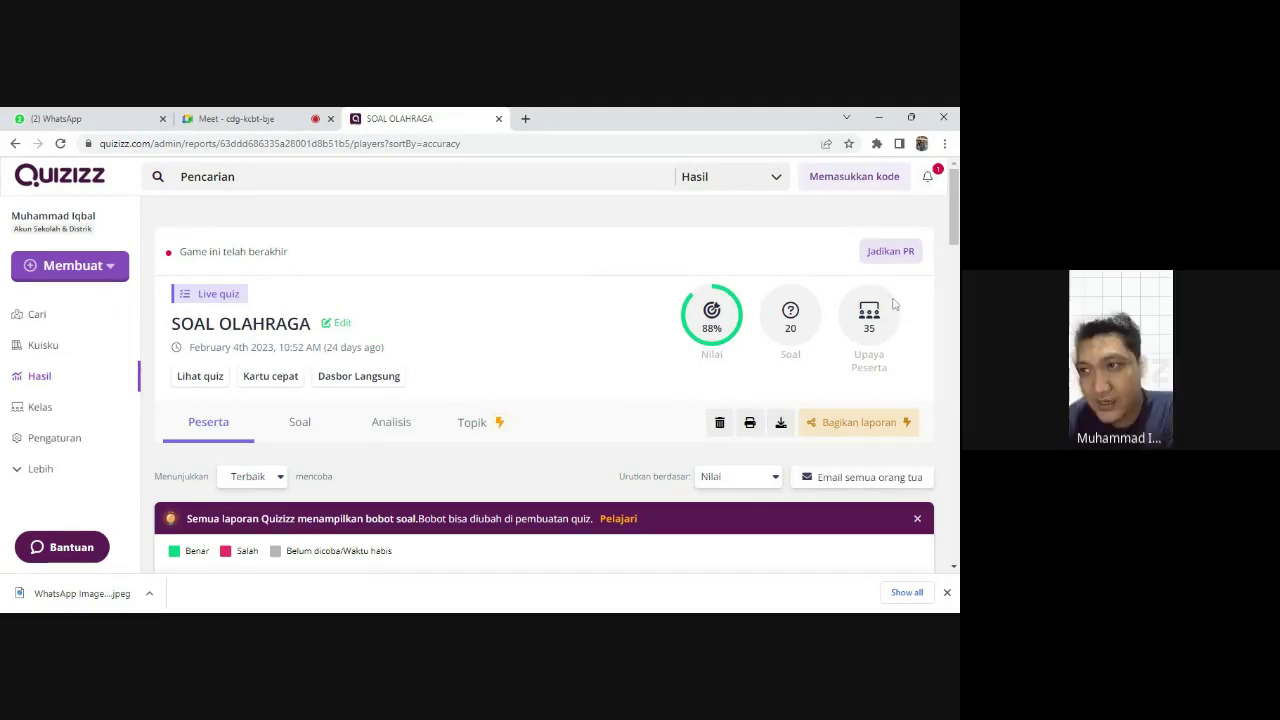
Step: Download the SOAL OLAHRAGA report as an XLSX file and open it in Excel
click(780, 422)
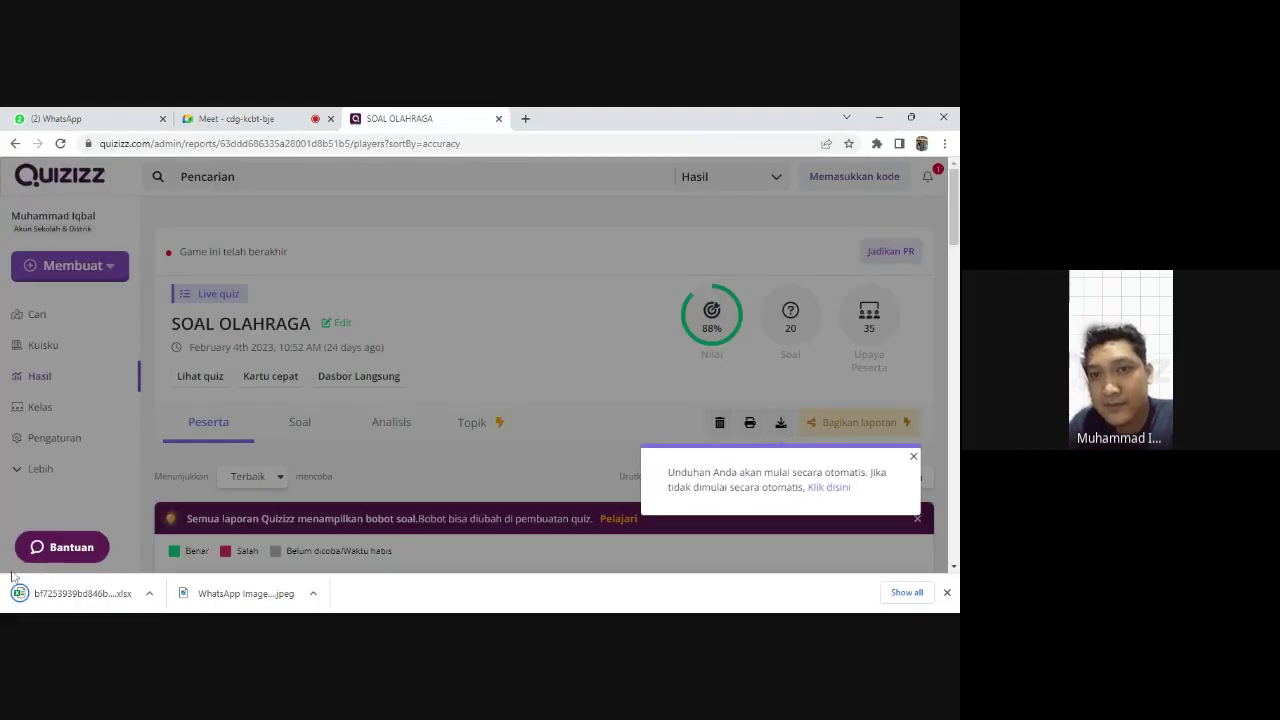
click(60, 596)
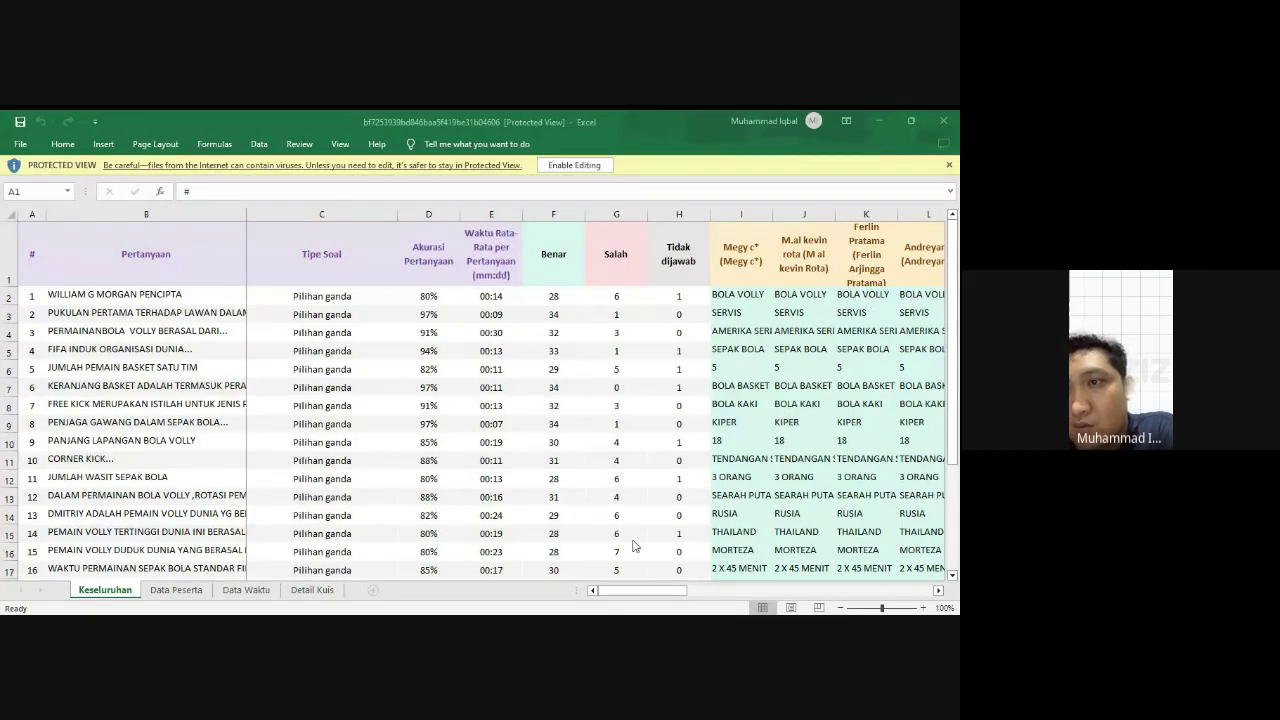
Step: Examine the answers per participant in the Keseluruhan sheet and the participant results in the Data Peserta sheet
click(630, 593)
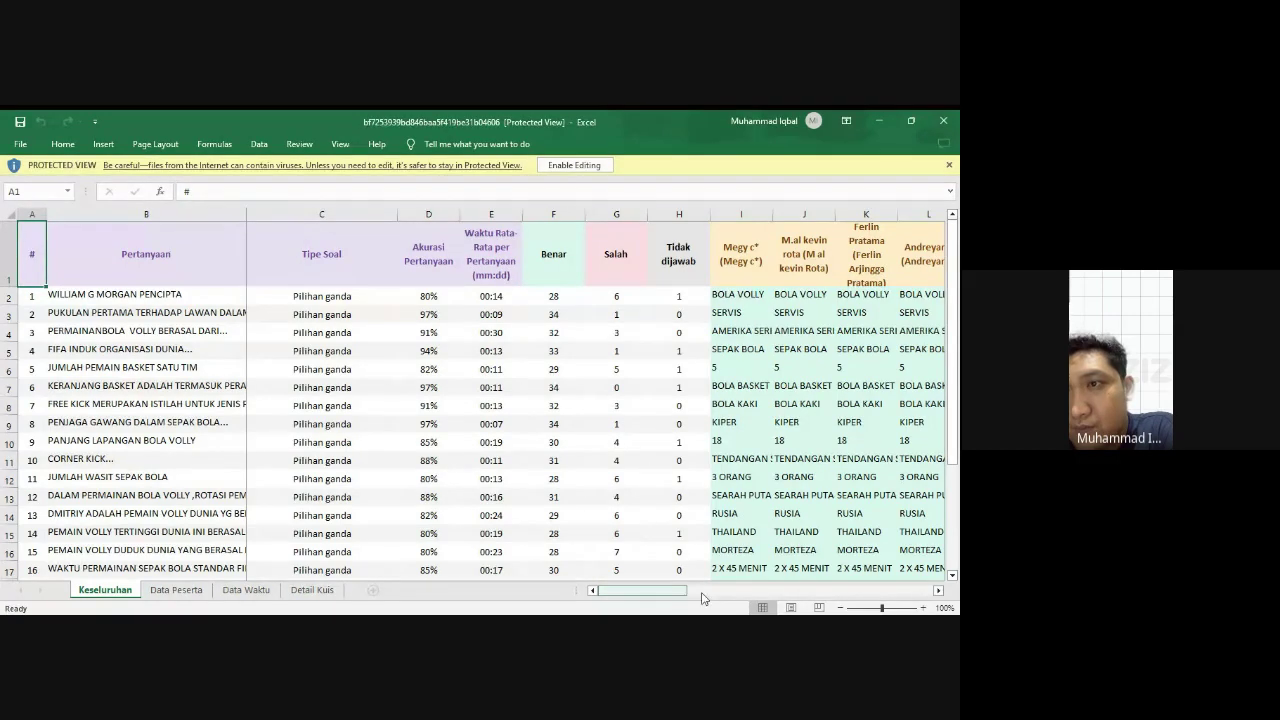
scroll(683, 596, right, 2)
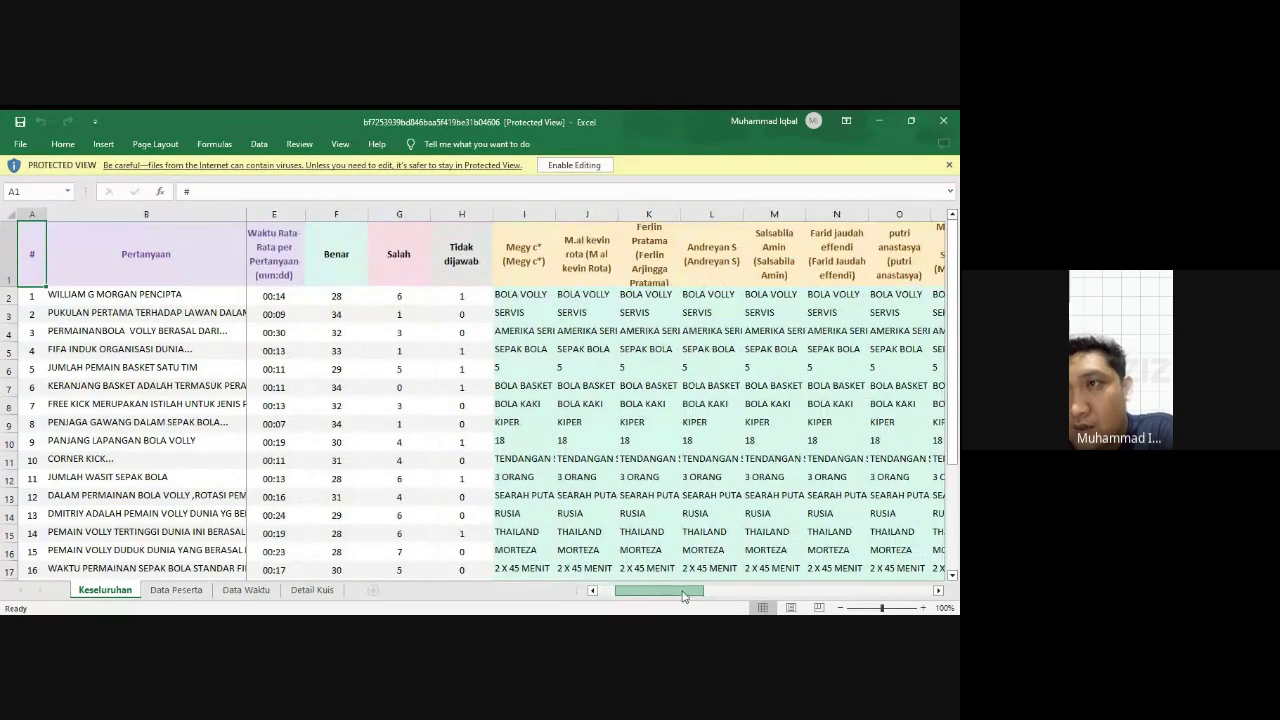
drag(683, 596, 925, 600)
click(175, 590)
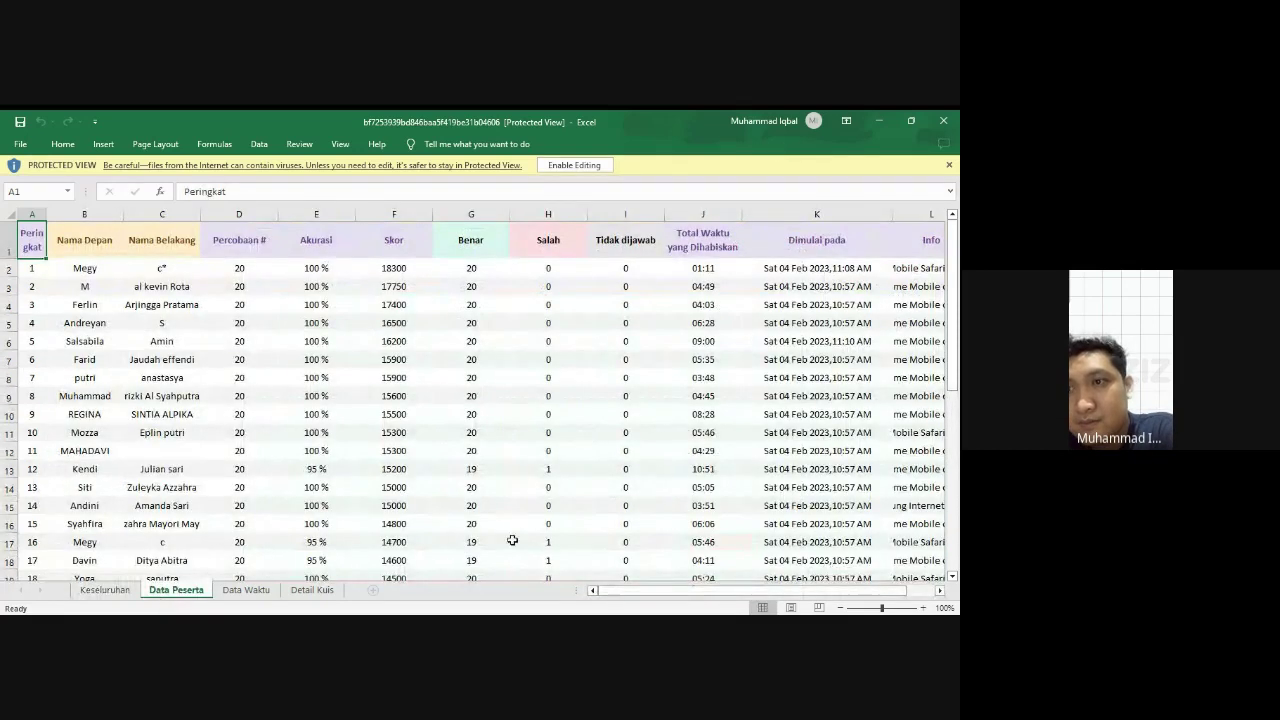
drag(655, 600, 722, 587)
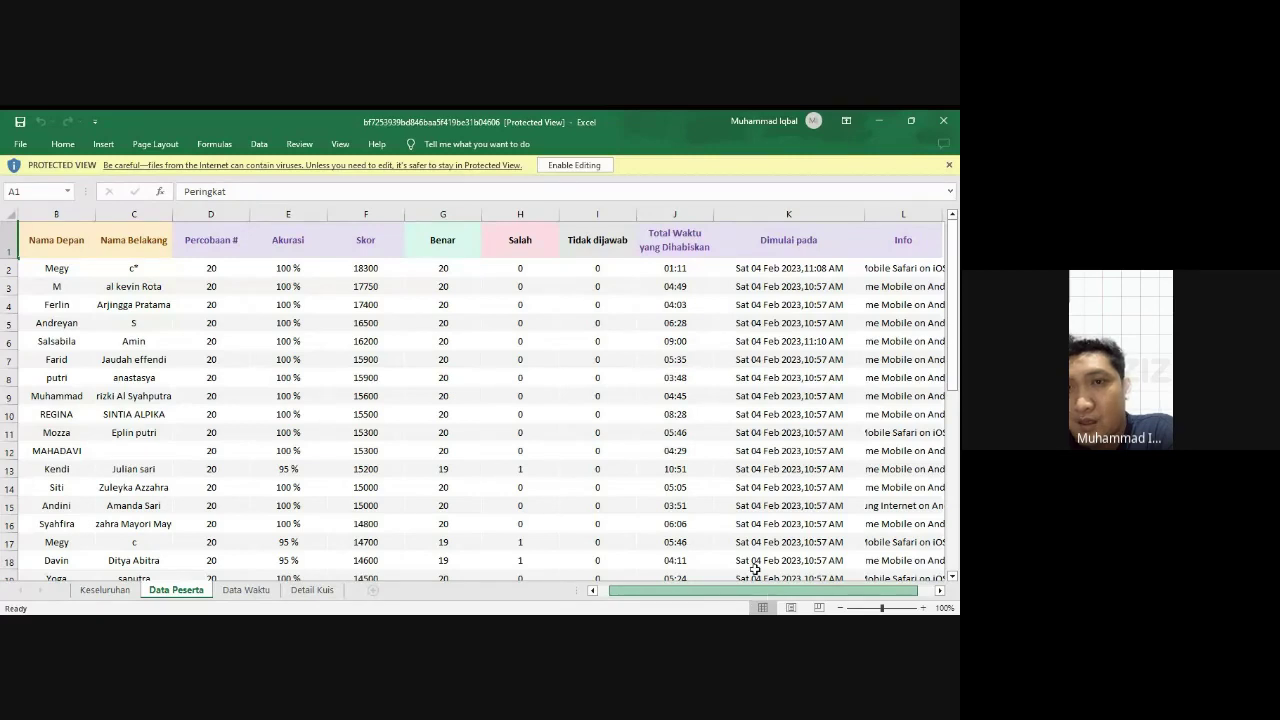
Step: Examine the Data Waktu sheet, comparing the first two participants' answer times for question 1
click(244, 591)
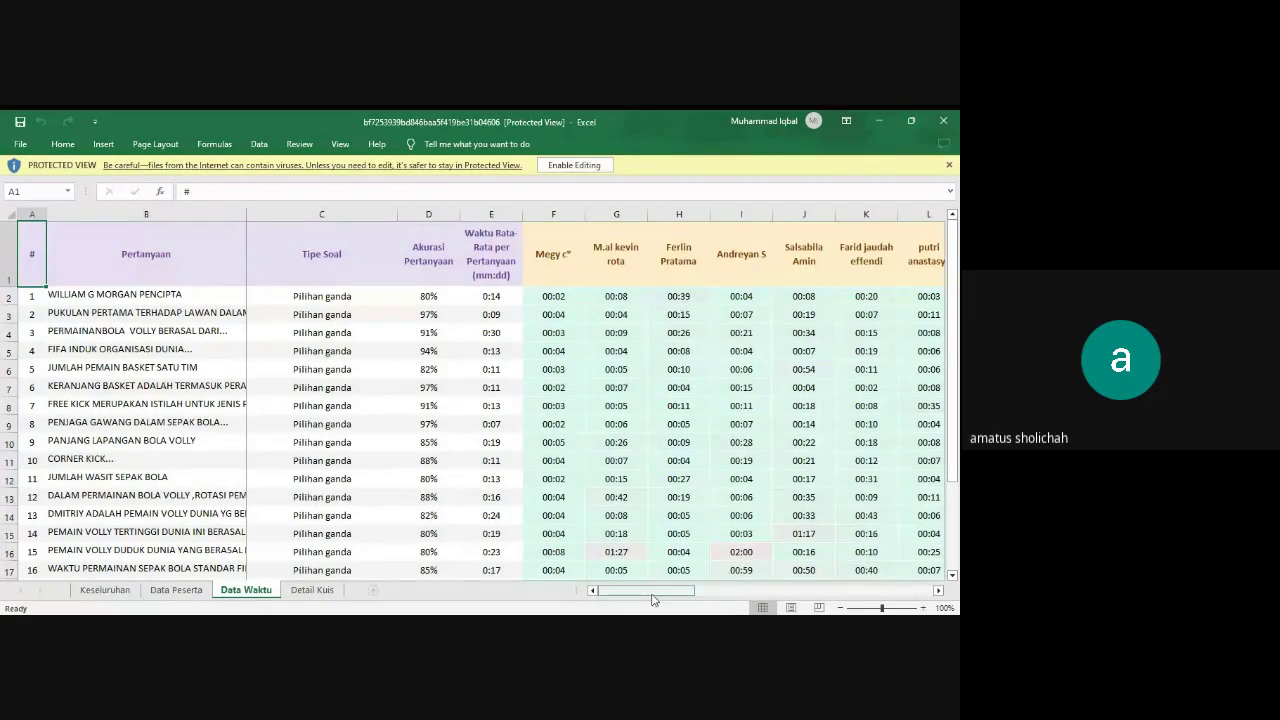
drag(649, 591, 703, 603)
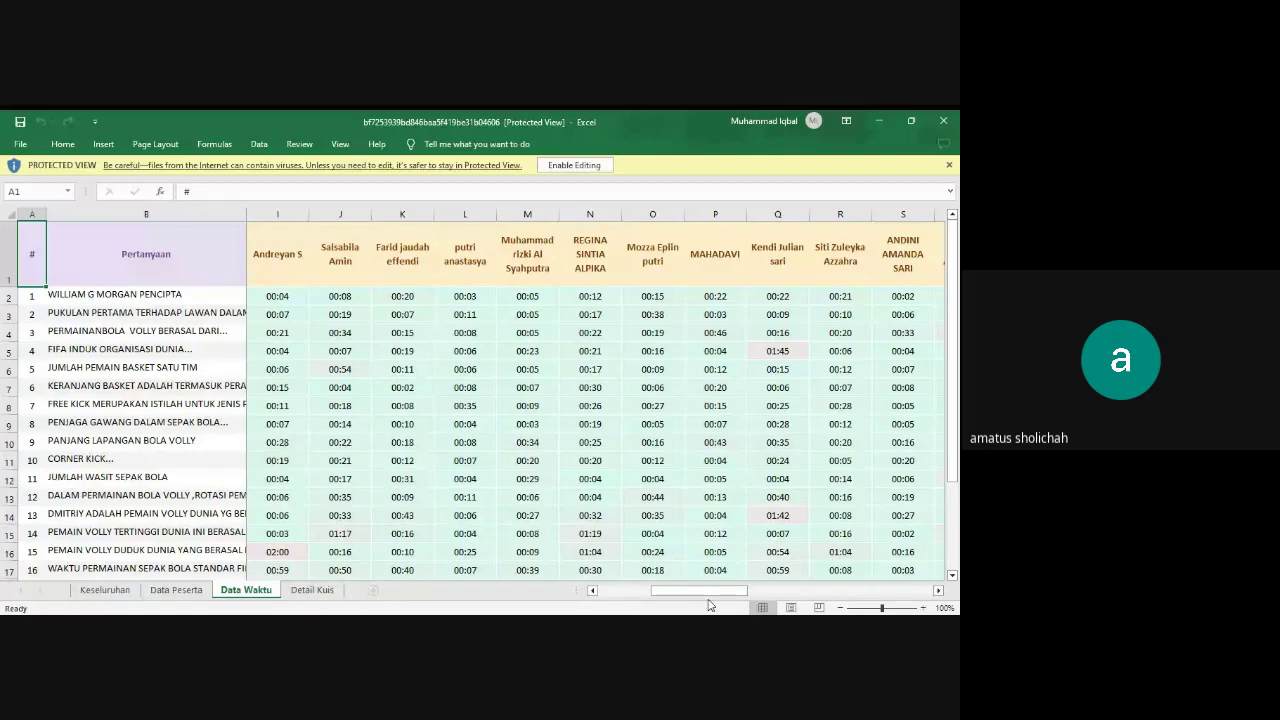
drag(706, 592, 657, 600)
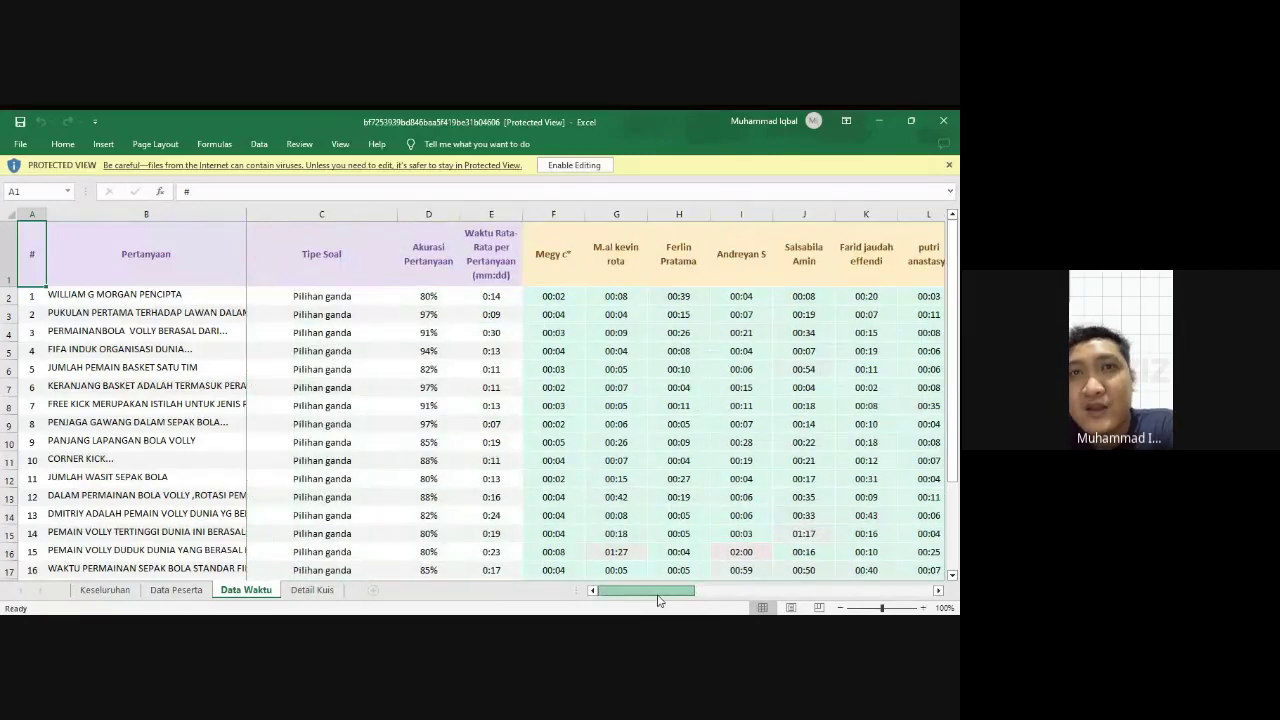
click(140, 298)
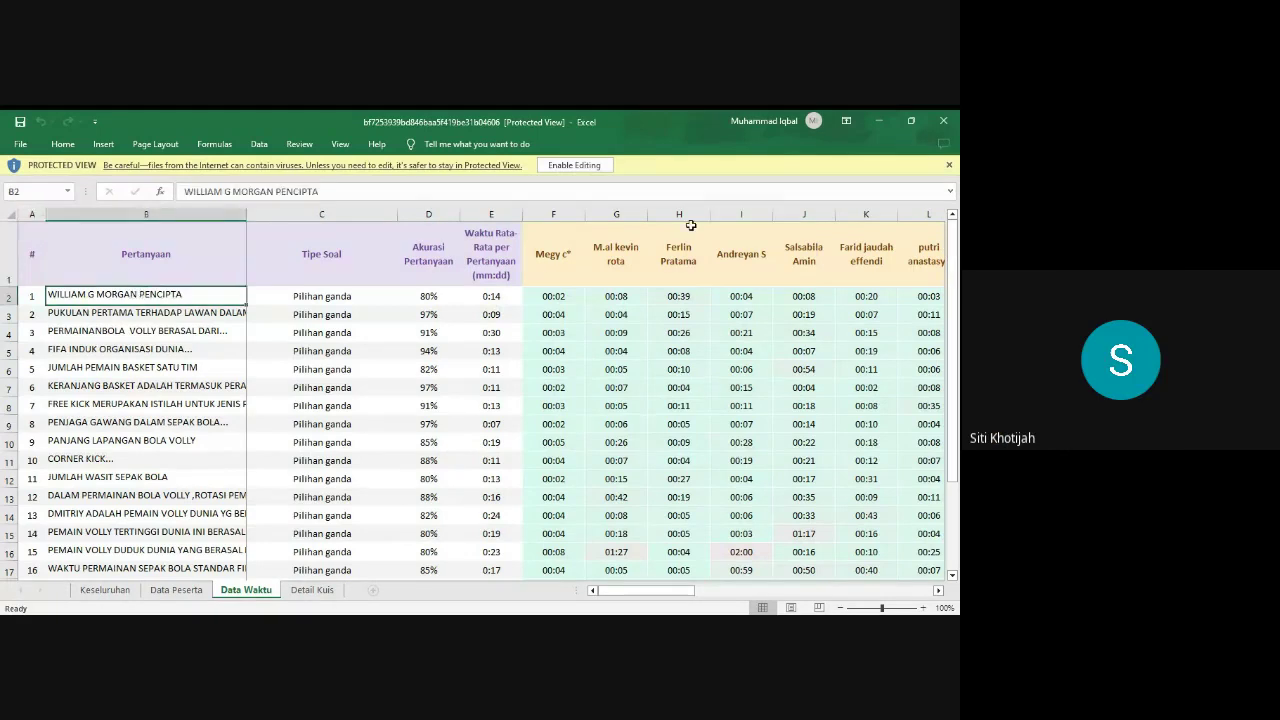
click(558, 296)
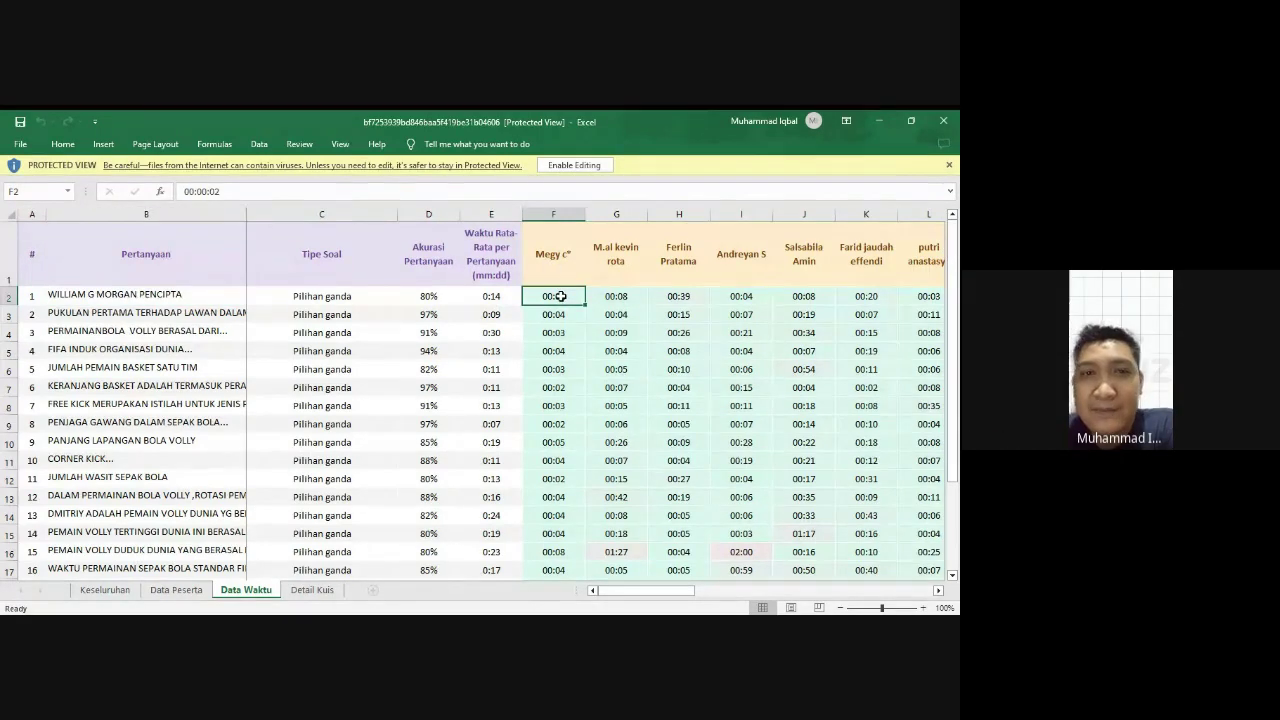
click(607, 296)
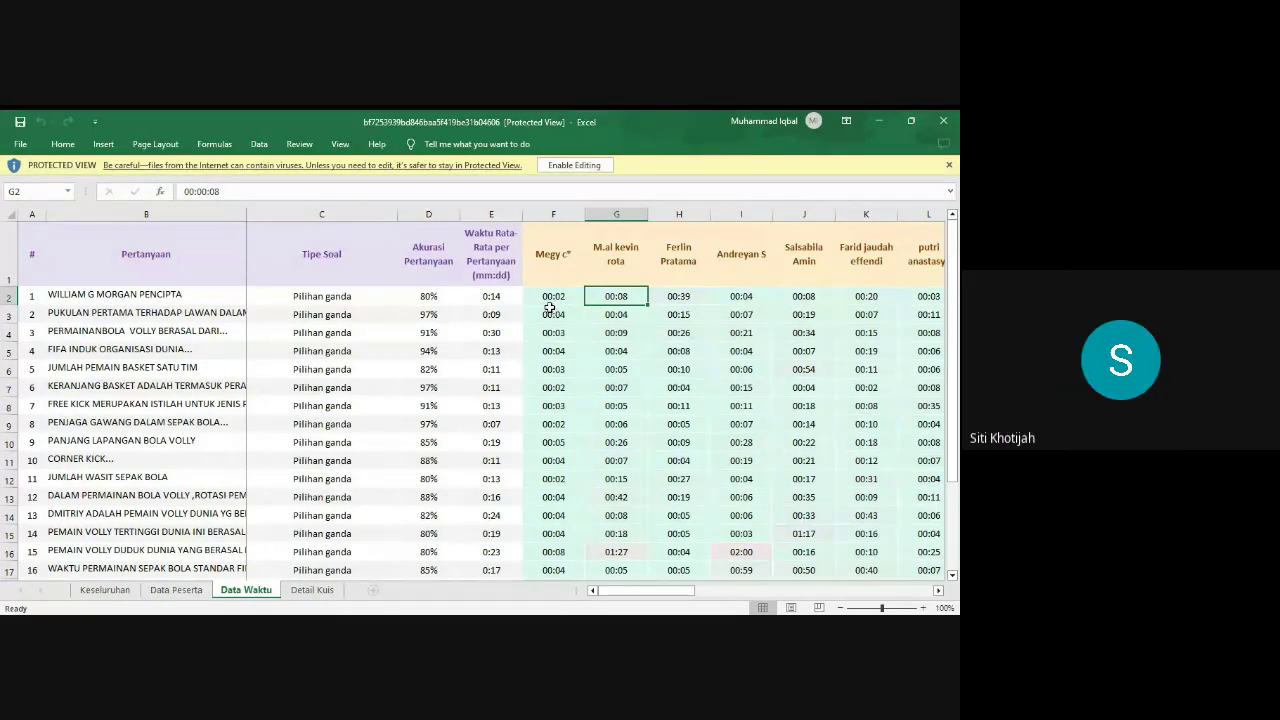
click(554, 297)
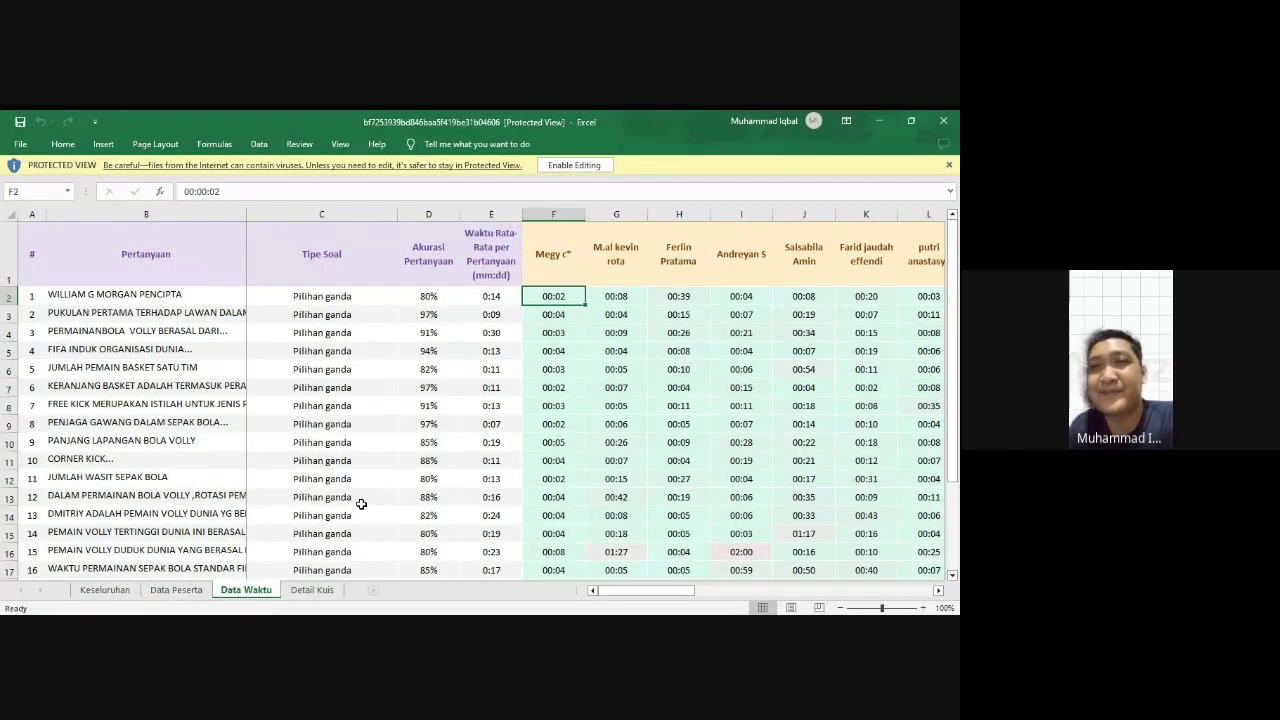
Step: Look through the report's sheets, including the quiz summary in Detail Kuis, and return to the Keseluruhan sheet
click(176, 590)
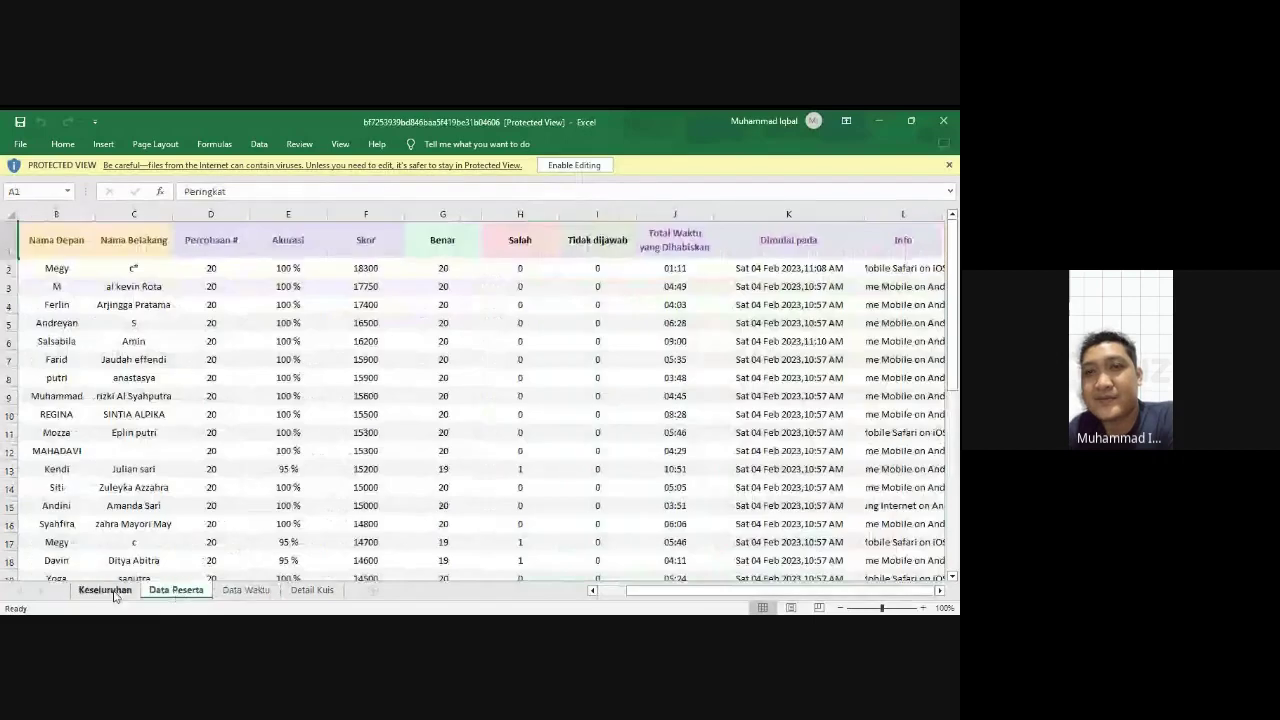
click(114, 594)
click(246, 594)
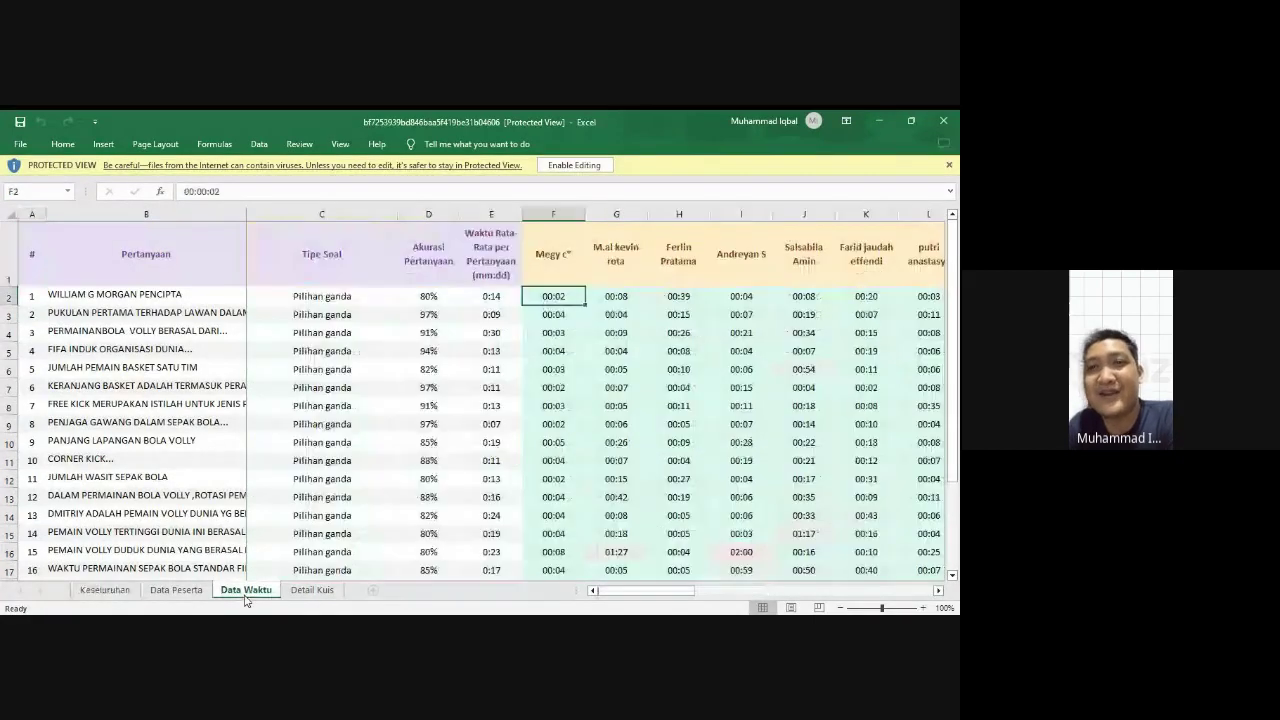
click(314, 591)
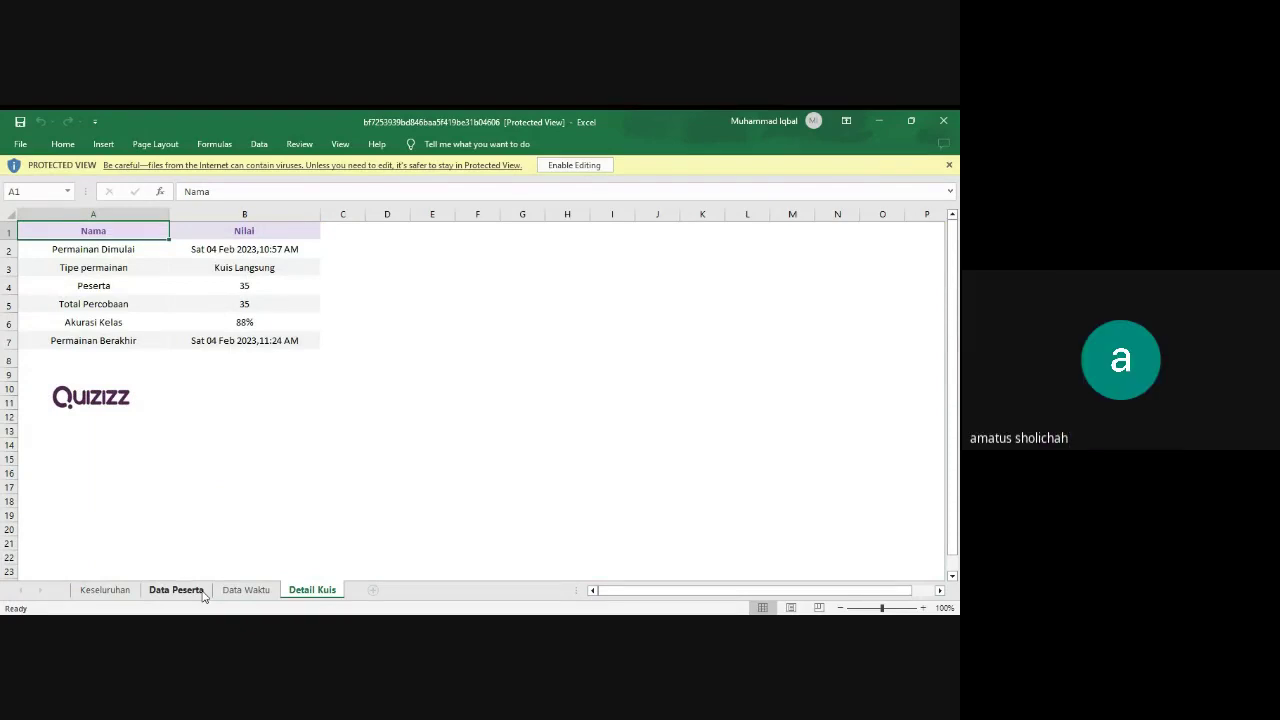
click(103, 591)
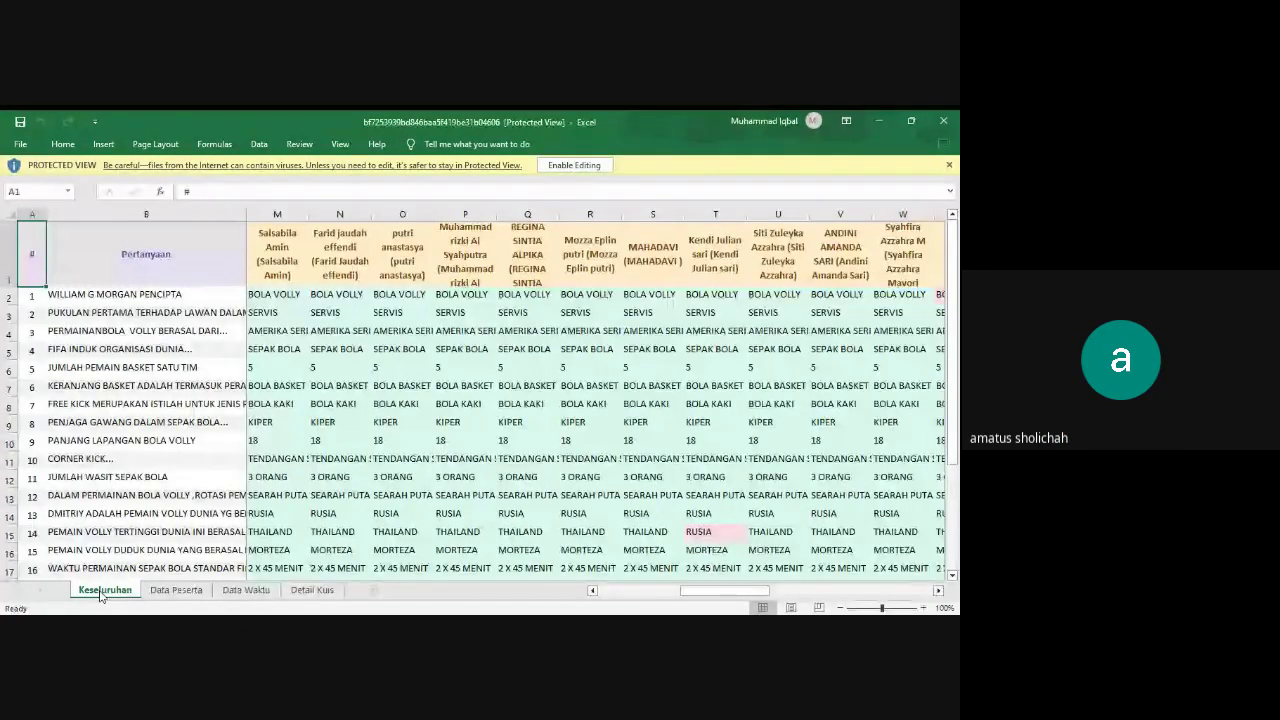
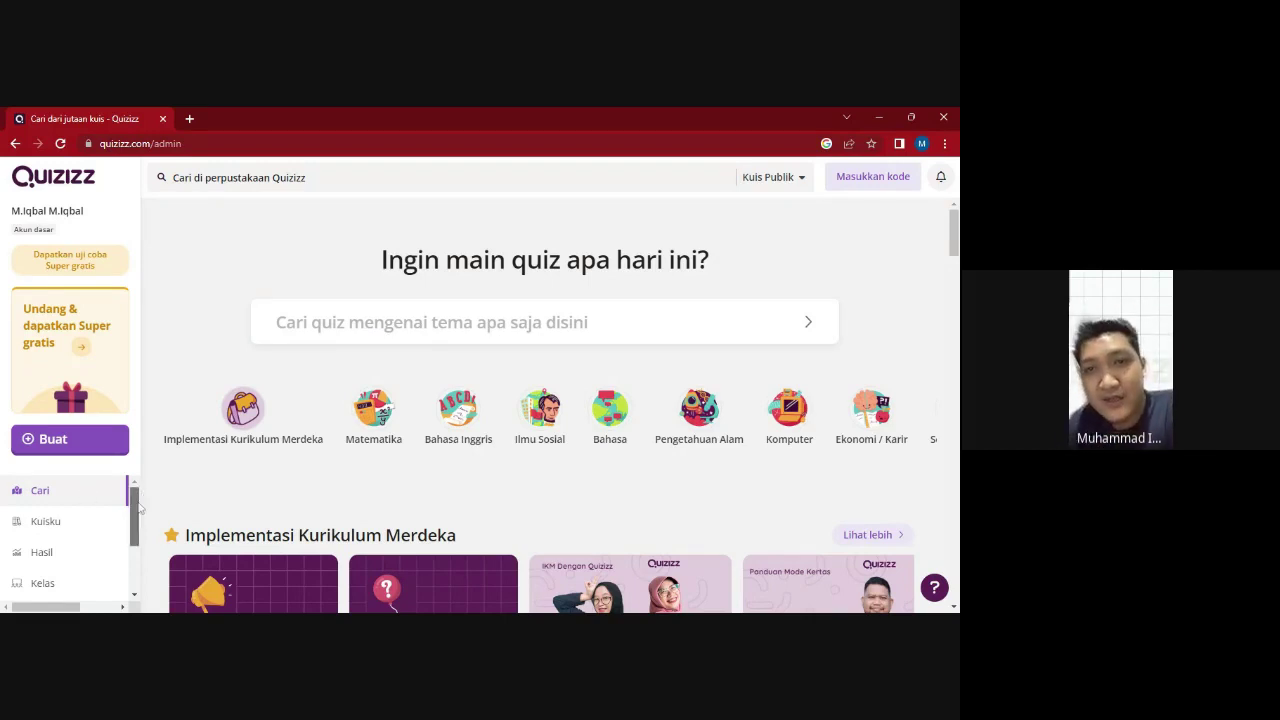
Step: In the basic-account Quizizz window, open the quiz "soal pjok kelas 10" from Kuisku
scroll(137, 516, down, 1)
click(46, 497)
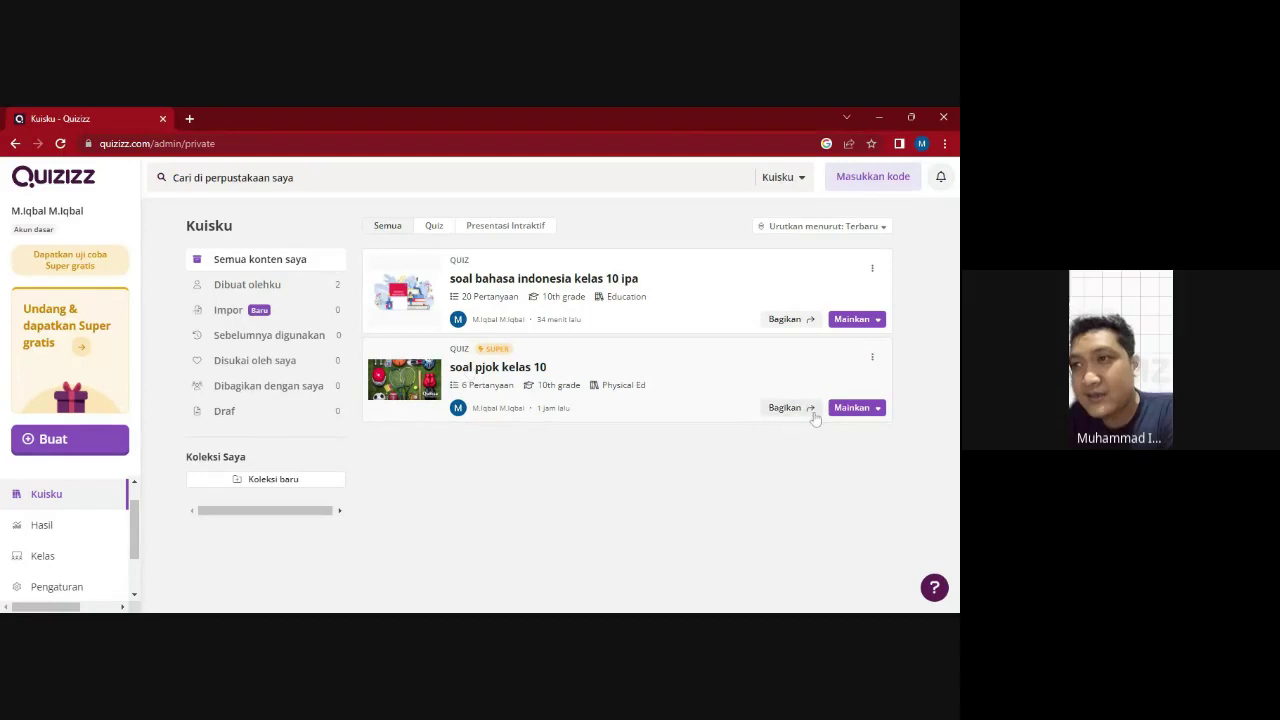
click(726, 380)
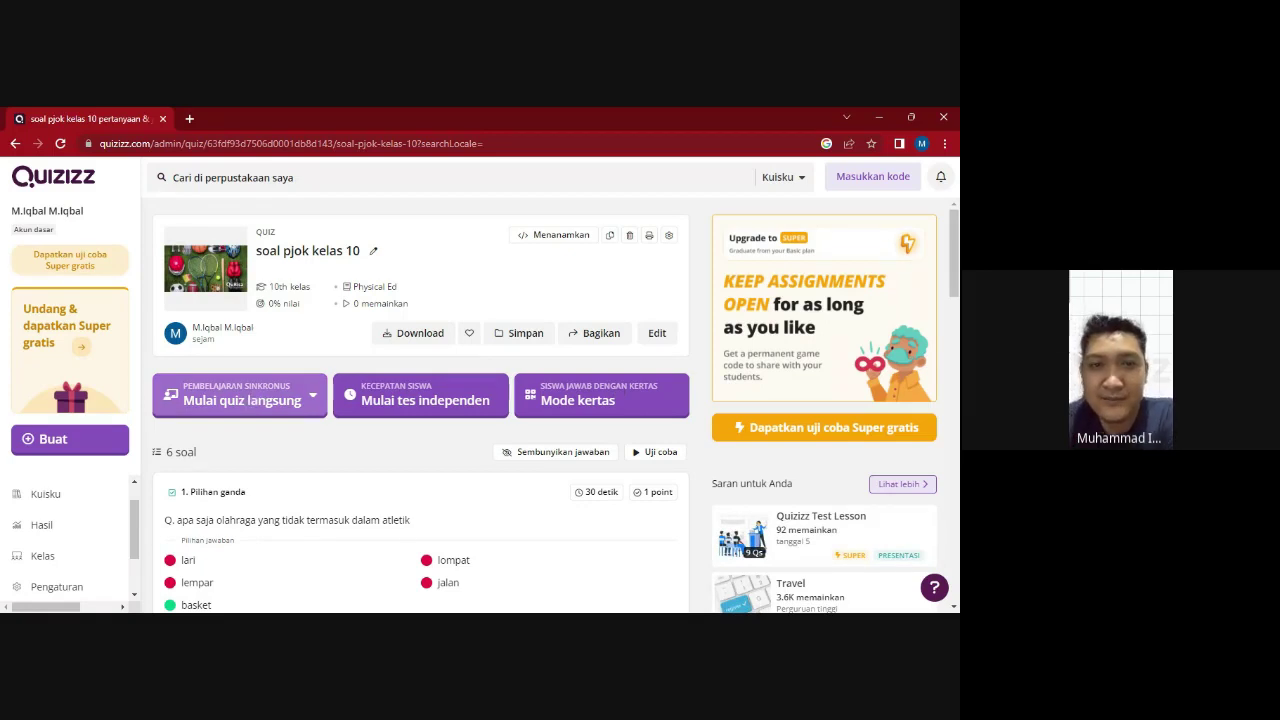
Step: Set up a live quiz session in Klasik mode and review its options through Pengaturan Umum
click(251, 399)
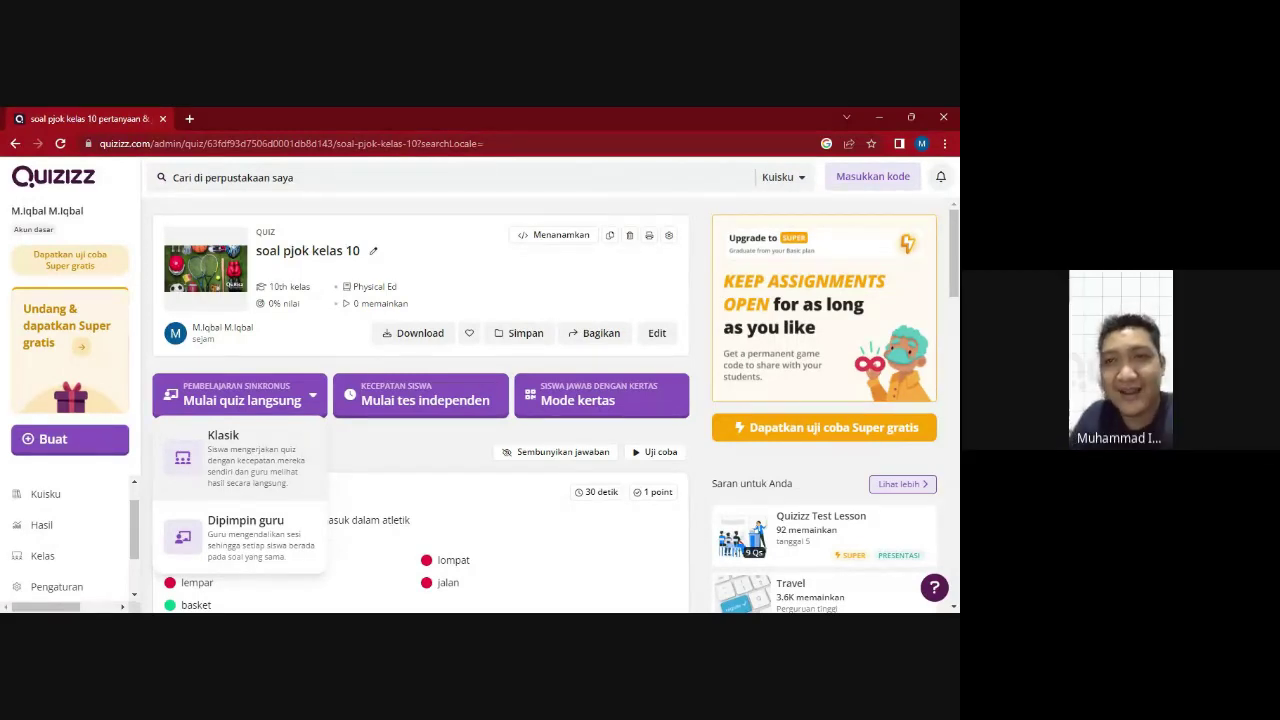
click(273, 464)
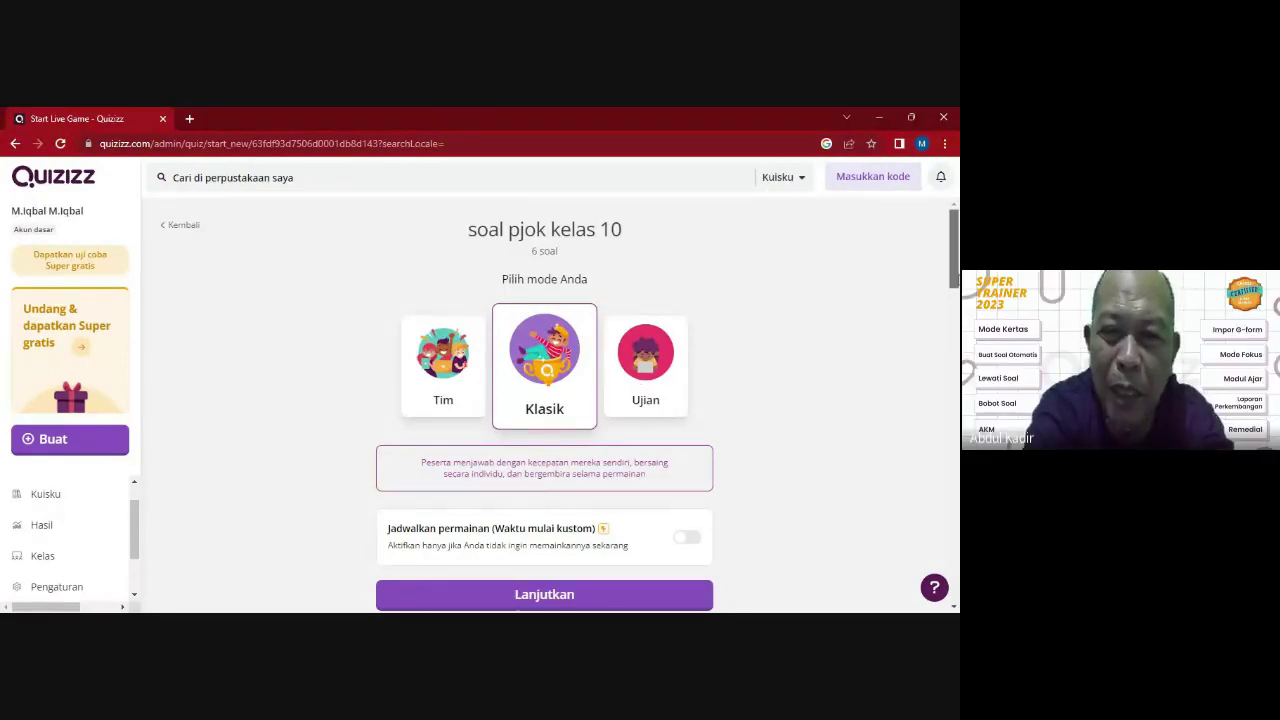
scroll(954, 245, down, 1)
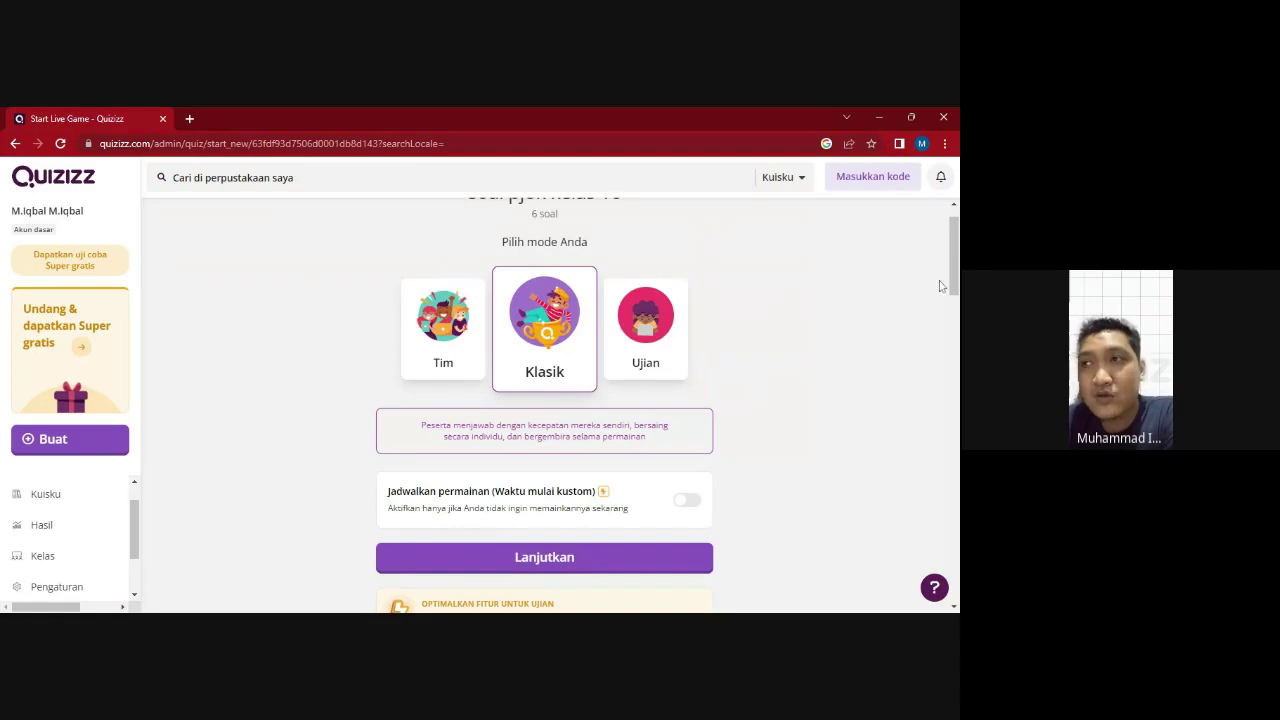
scroll(954, 295, down, 1)
drag(954, 297, 955, 424)
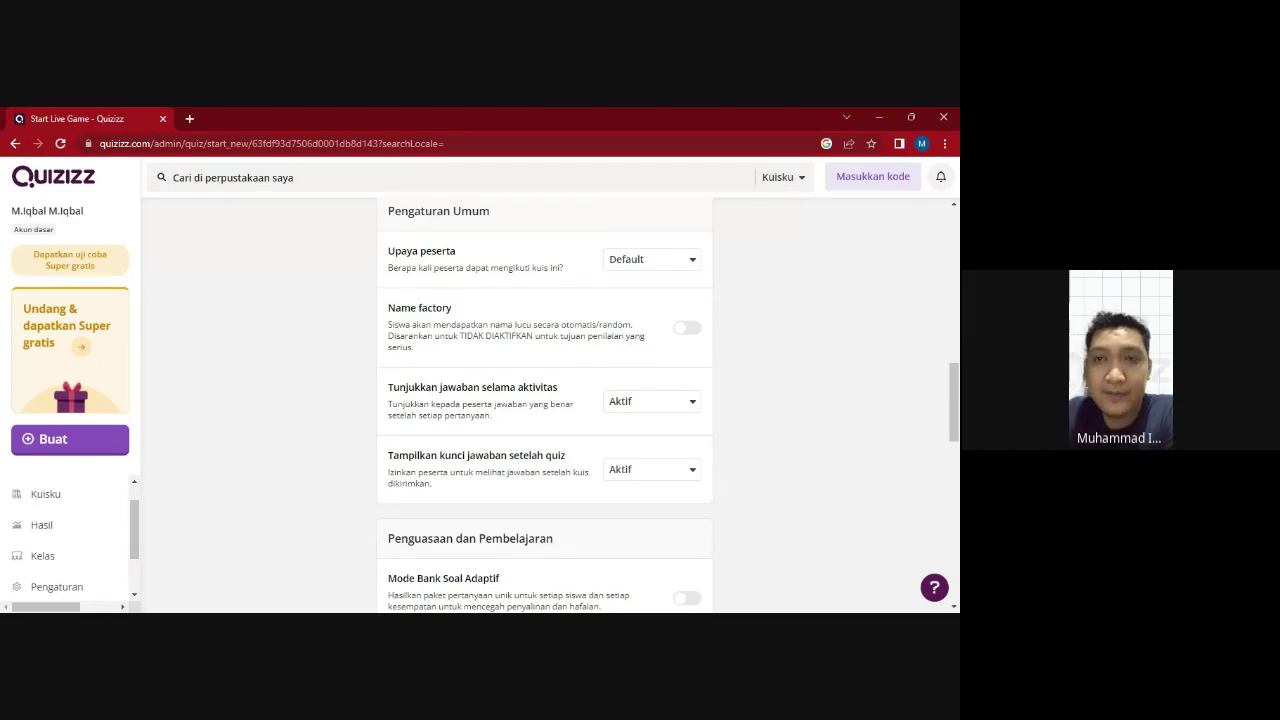
Step: Try limits of 1 and 2 for Upaya peserta, restore it to Default, and switch Name factory on and back off
click(661, 268)
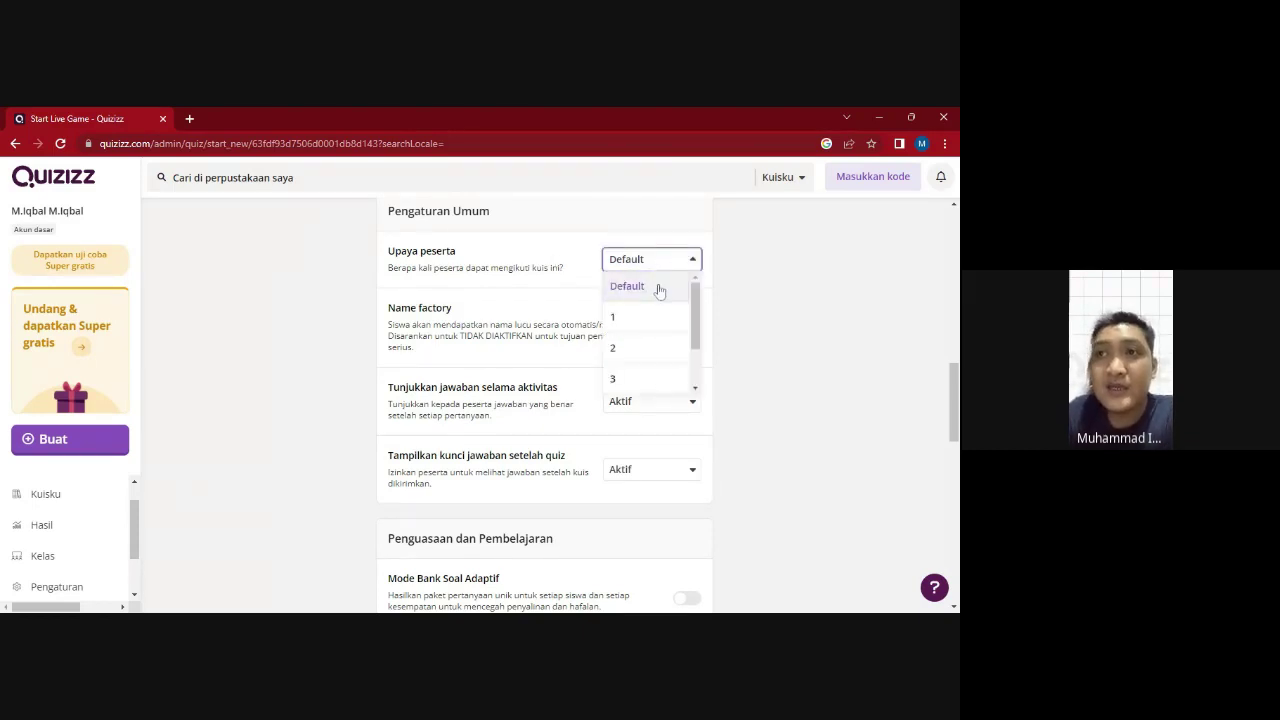
click(658, 288)
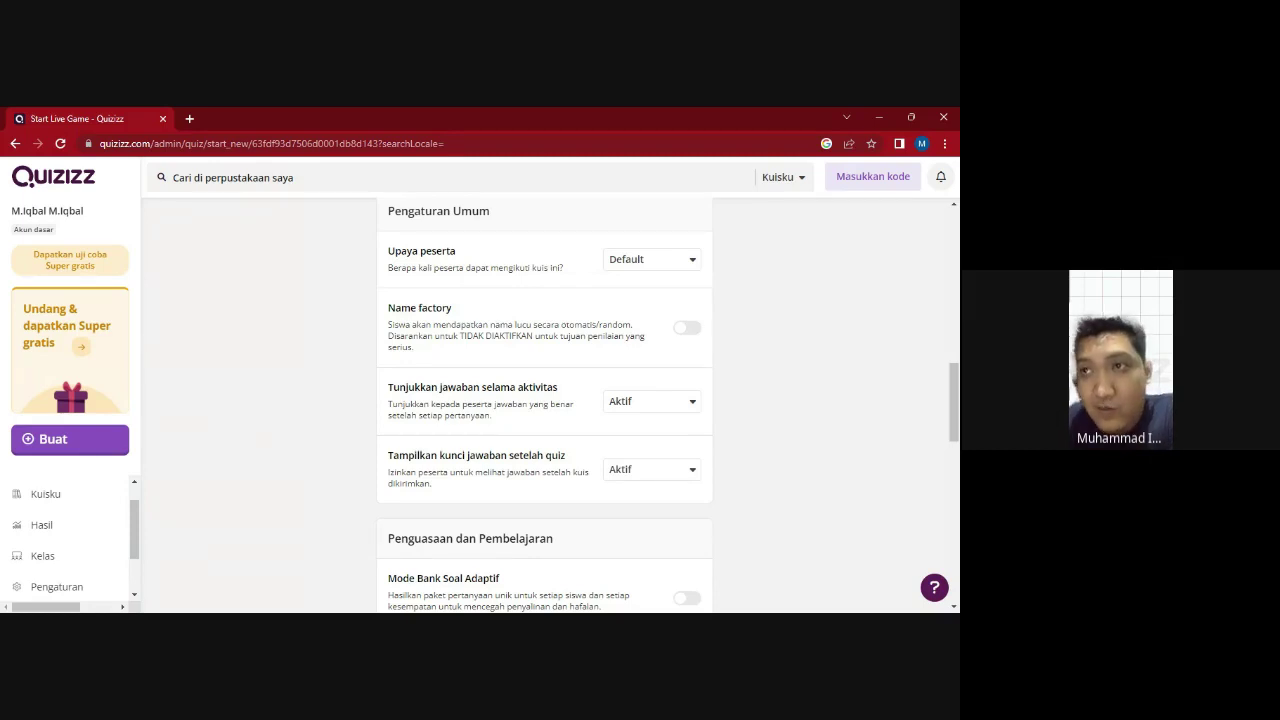
click(650, 260)
click(648, 315)
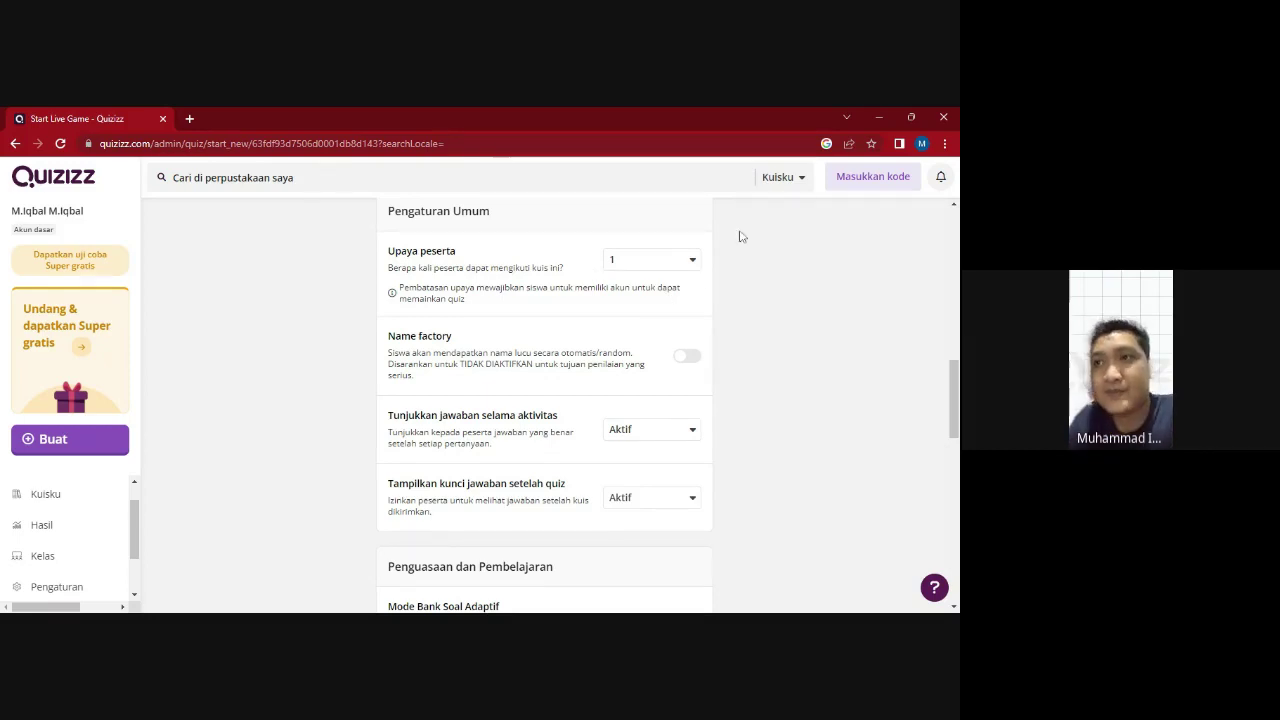
click(668, 258)
click(645, 346)
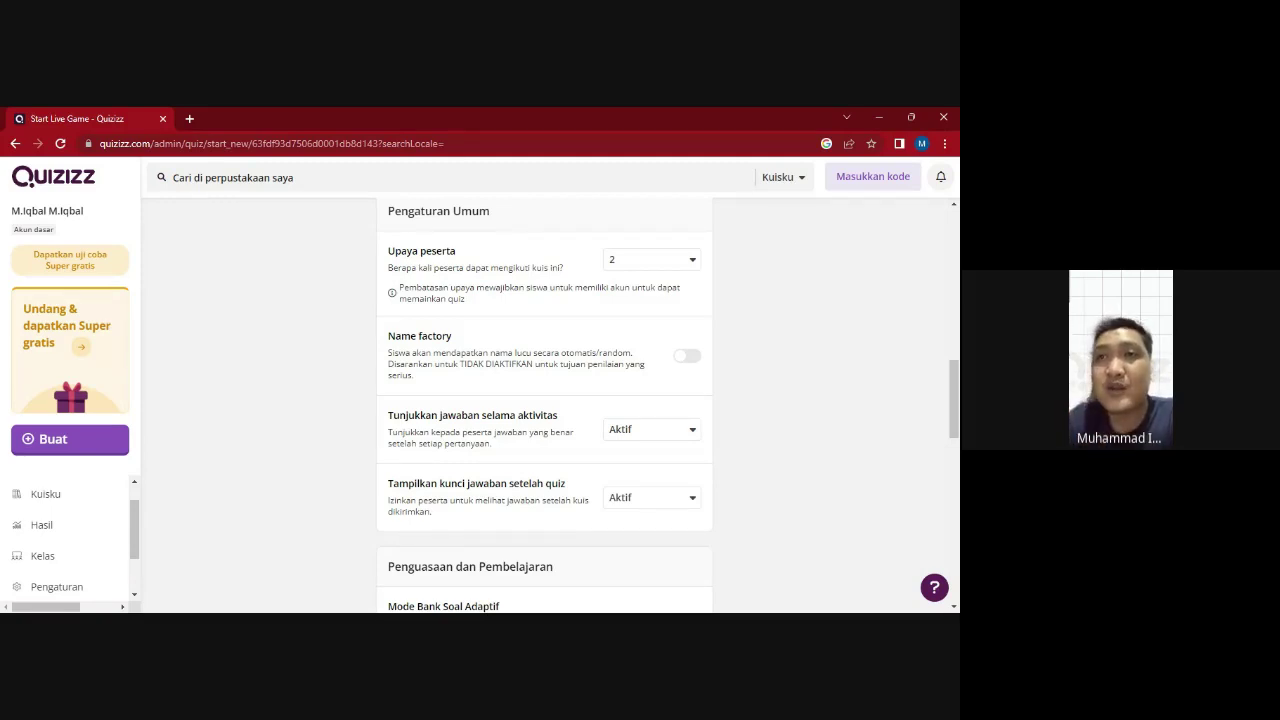
click(650, 259)
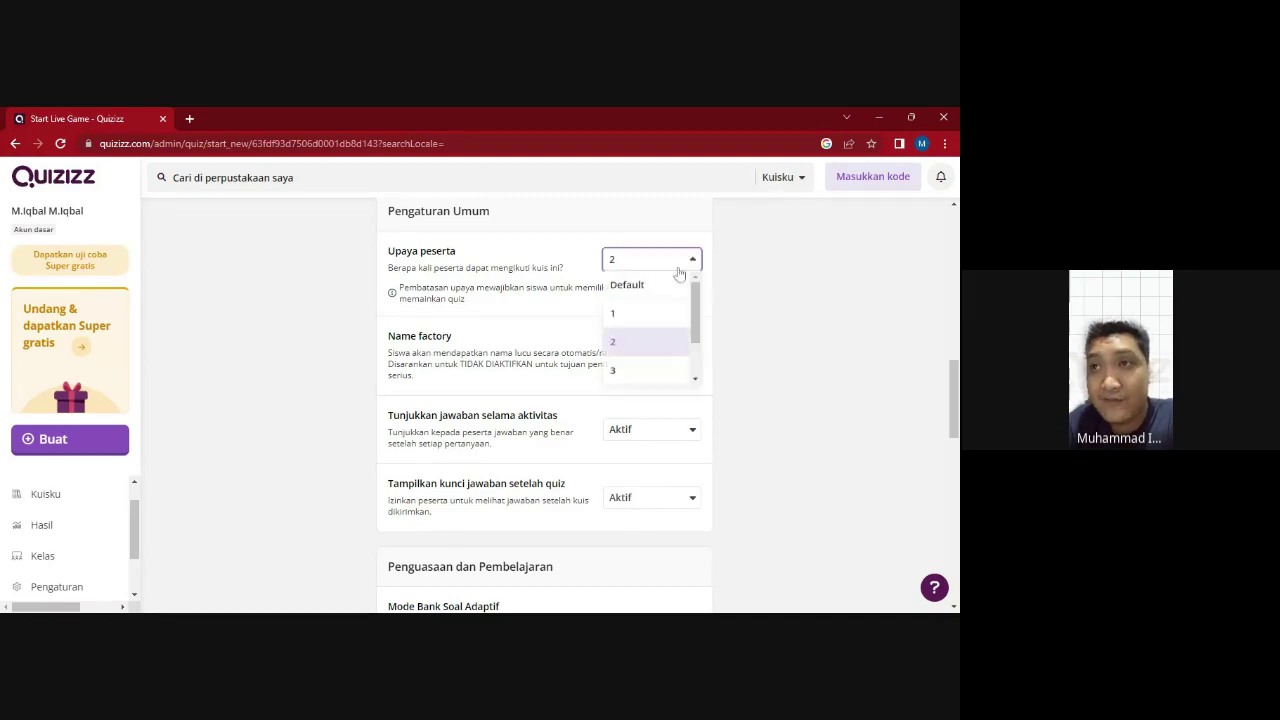
click(670, 288)
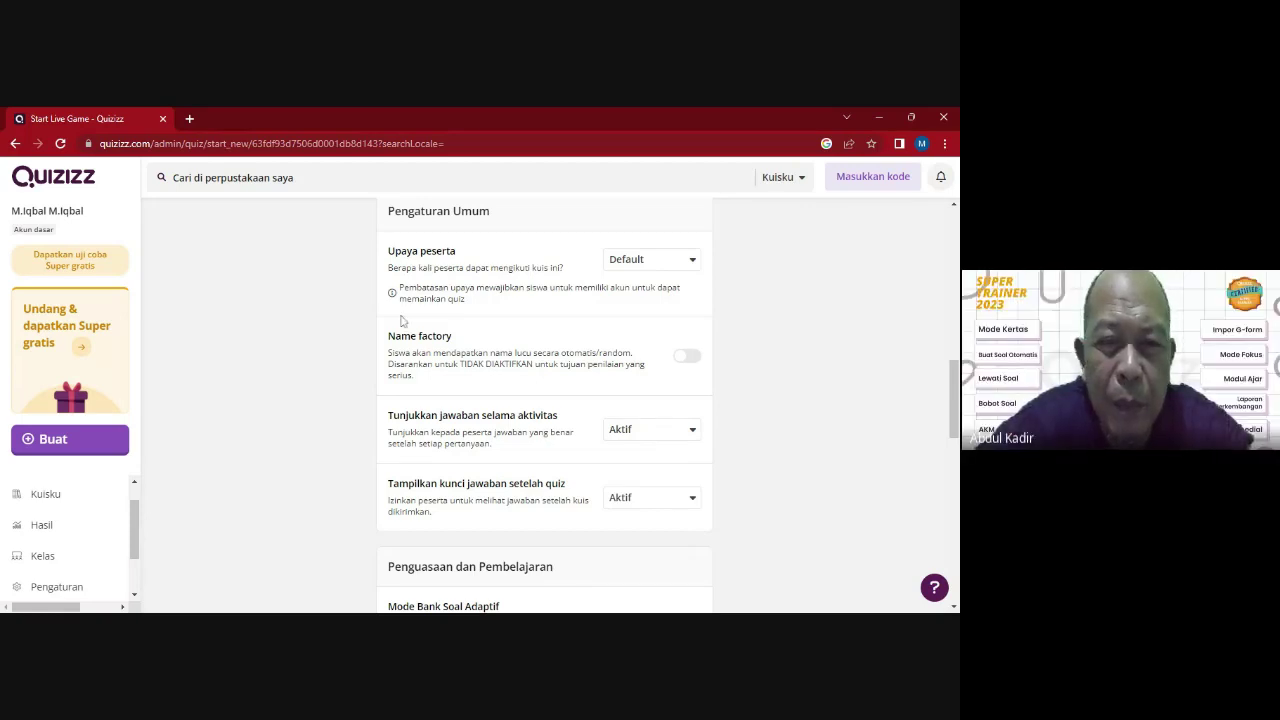
click(694, 362)
click(692, 365)
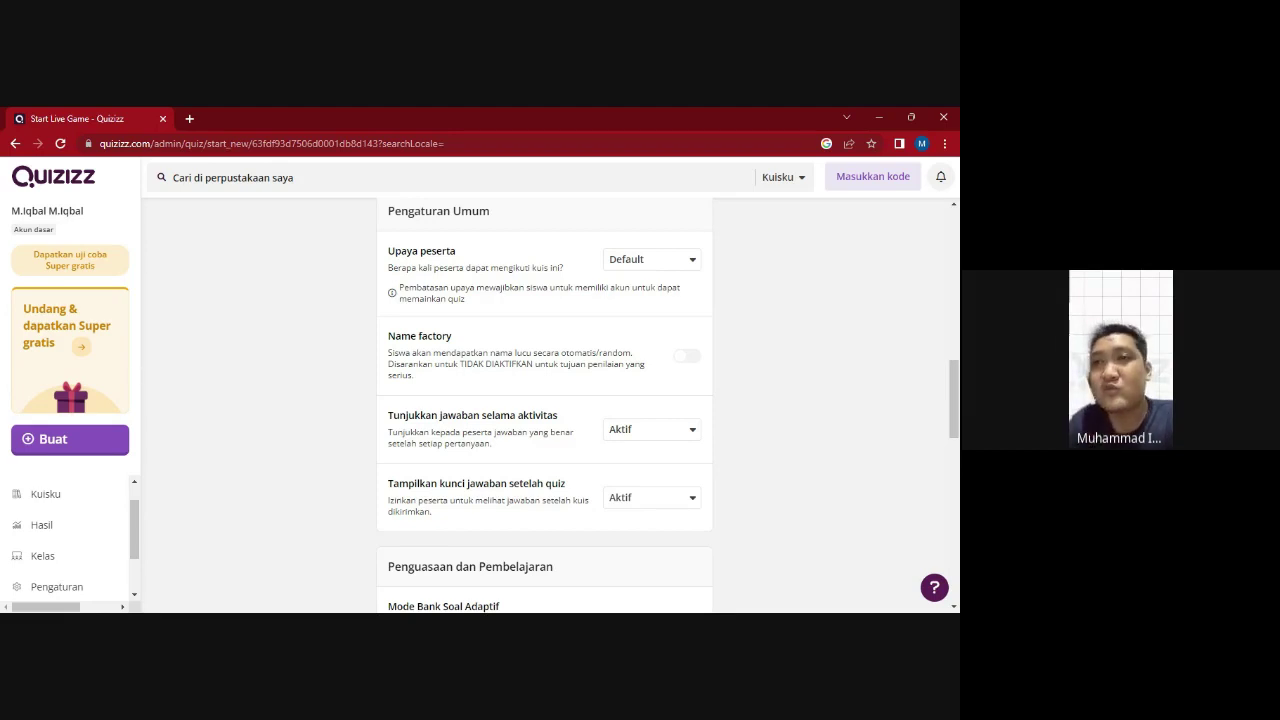
Step: Set Tampilkan kunci jawaban setelah quiz to Tdk aktif and check the options for Tunjukkan jawaban selama aktivitas
scroll(878, 402, down, 3)
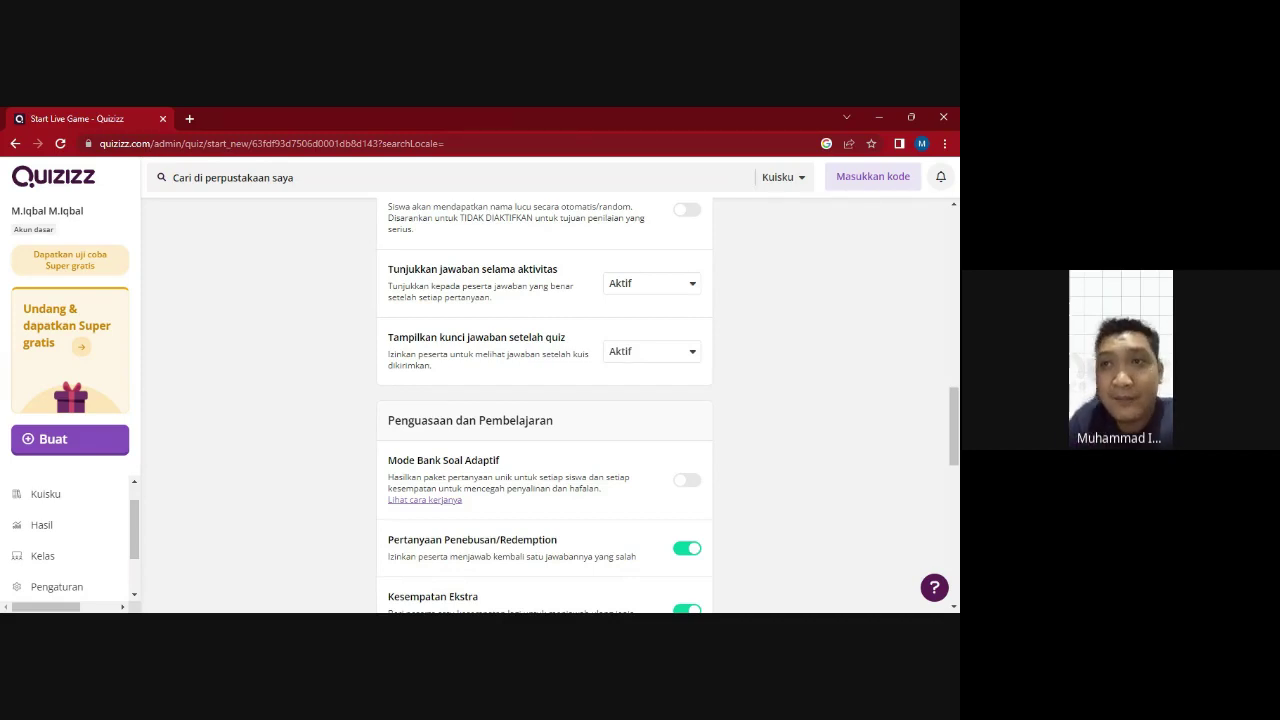
click(682, 354)
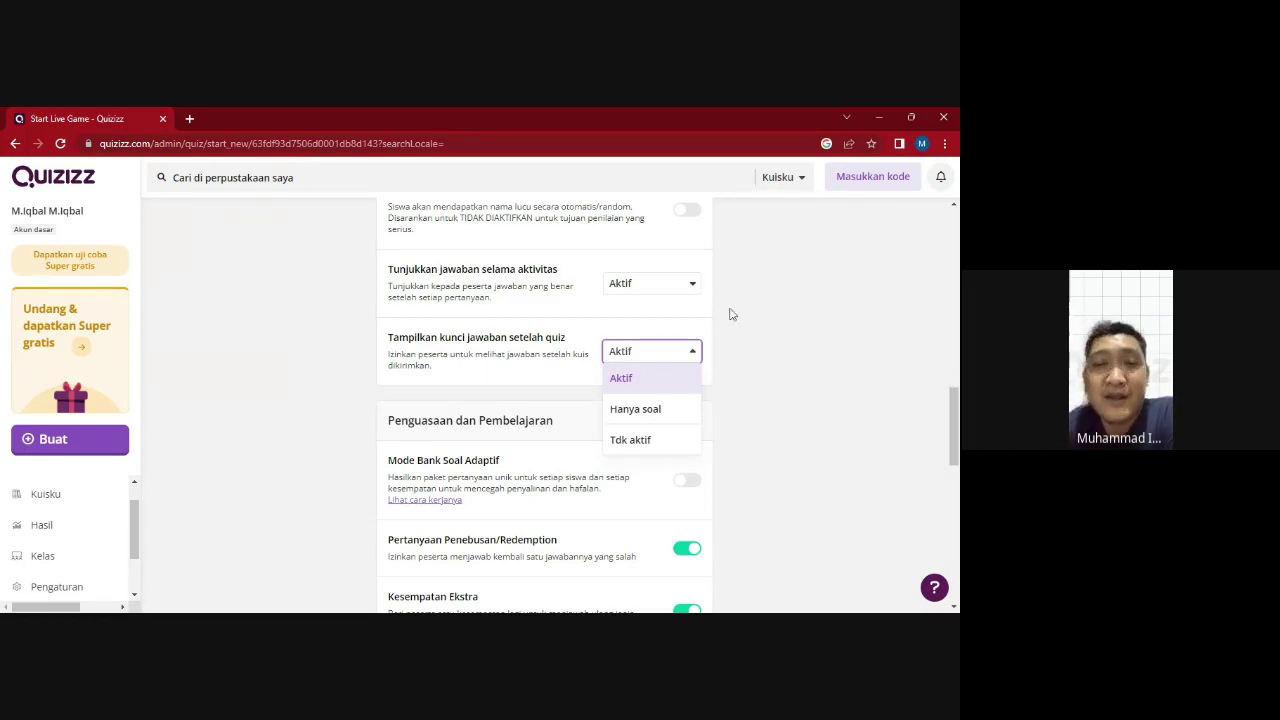
click(630, 440)
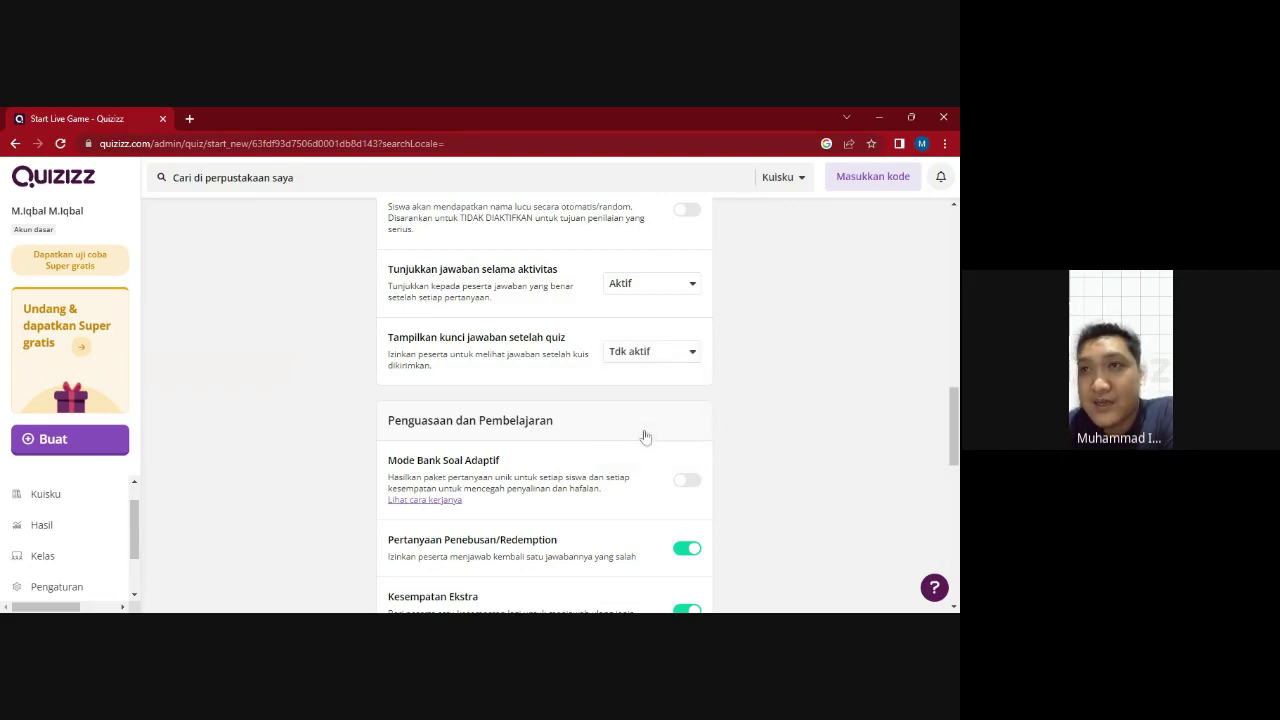
click(650, 284)
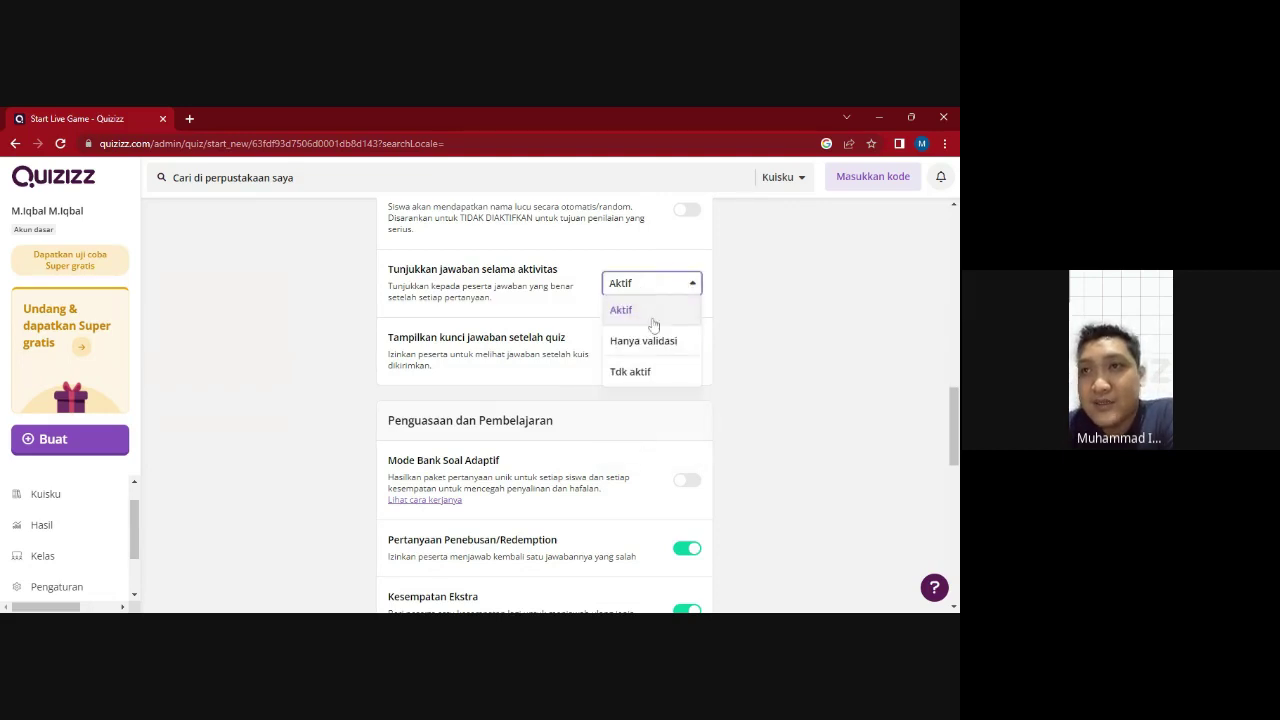
click(746, 363)
Step: Review the Penguasaan dan Pembelajaran and Pengaturan Aktivitas settings, and turn on Musik for the participants' devices
scroll(746, 363, down, 3)
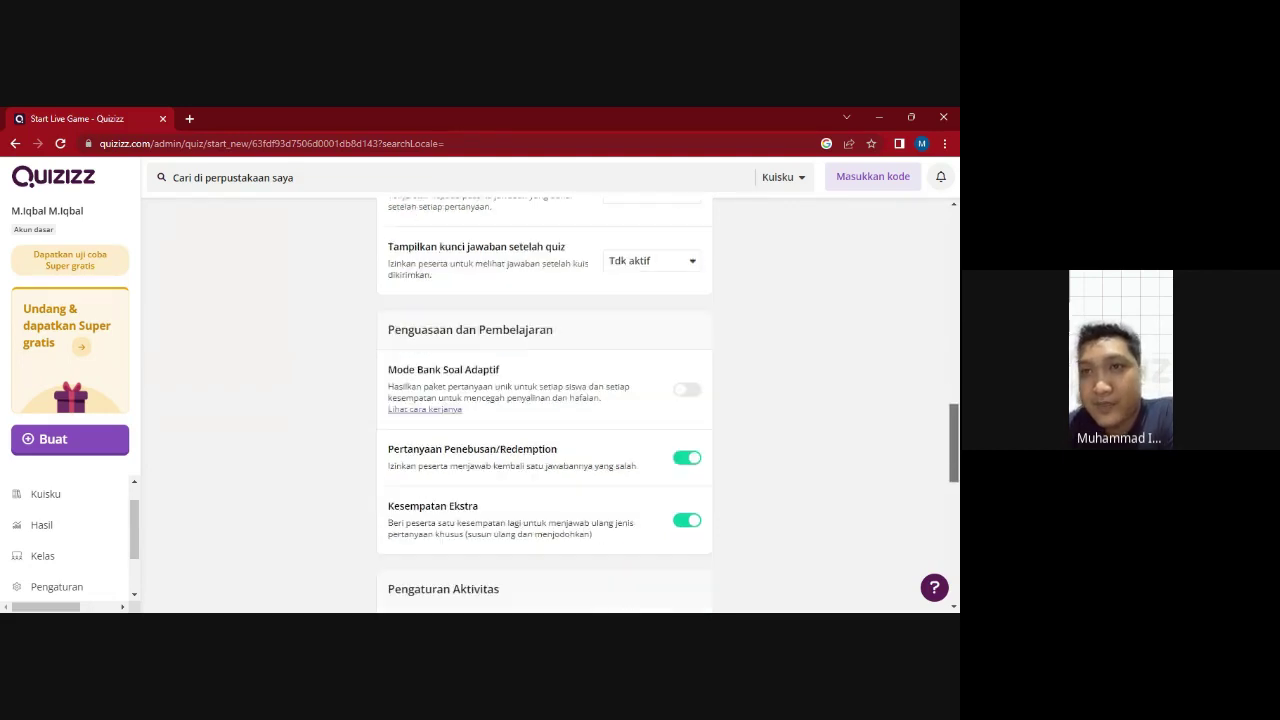
scroll(669, 406, down, 1)
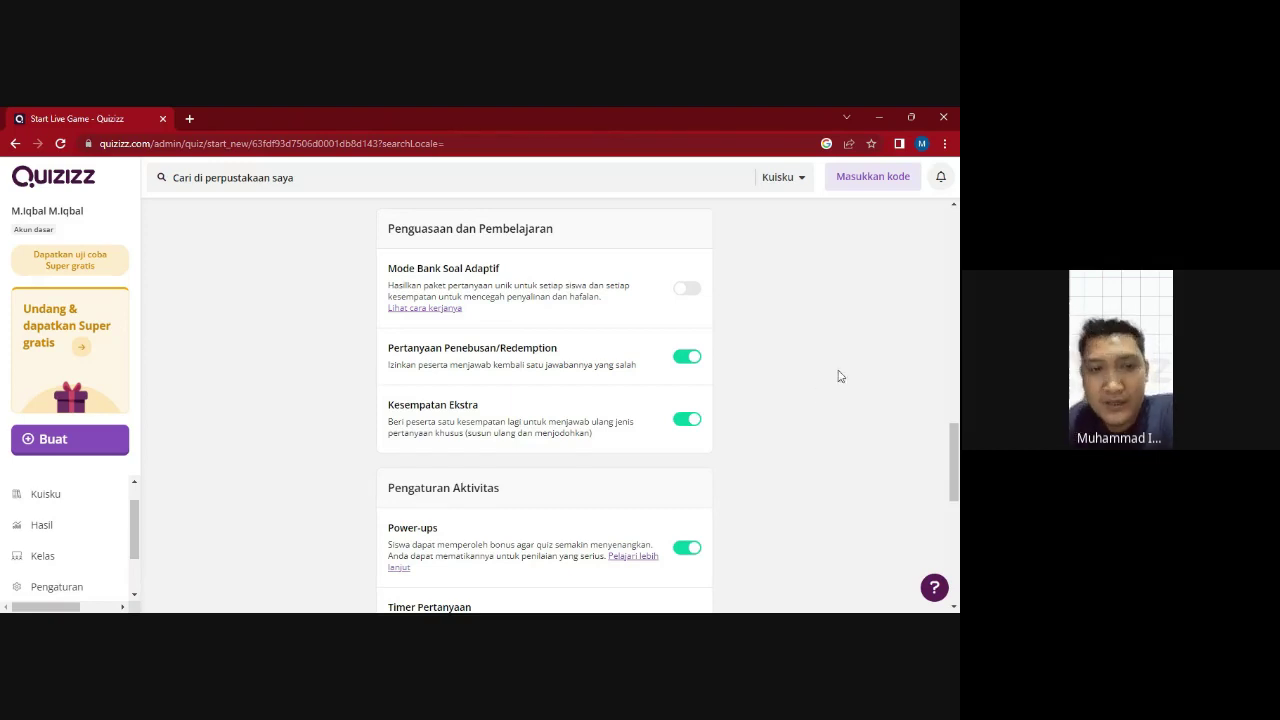
drag(953, 458, 953, 500)
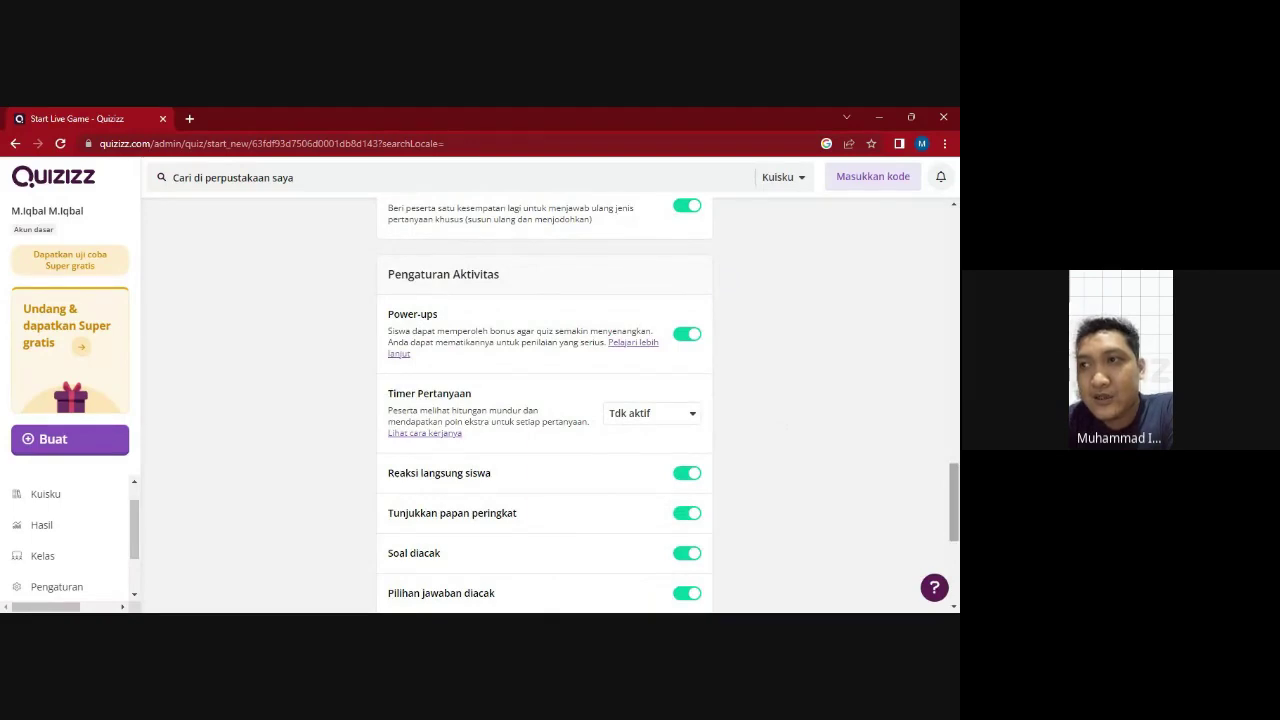
scroll(849, 405, down, 2)
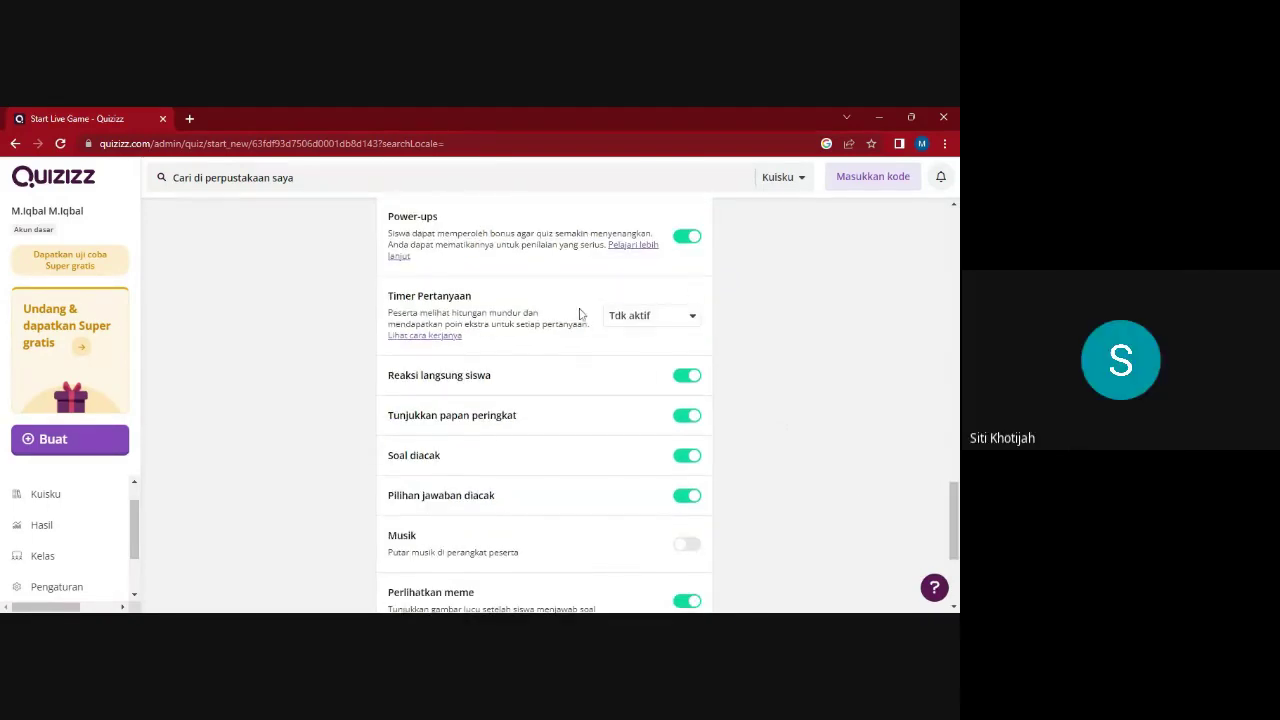
scroll(845, 438, down, 2)
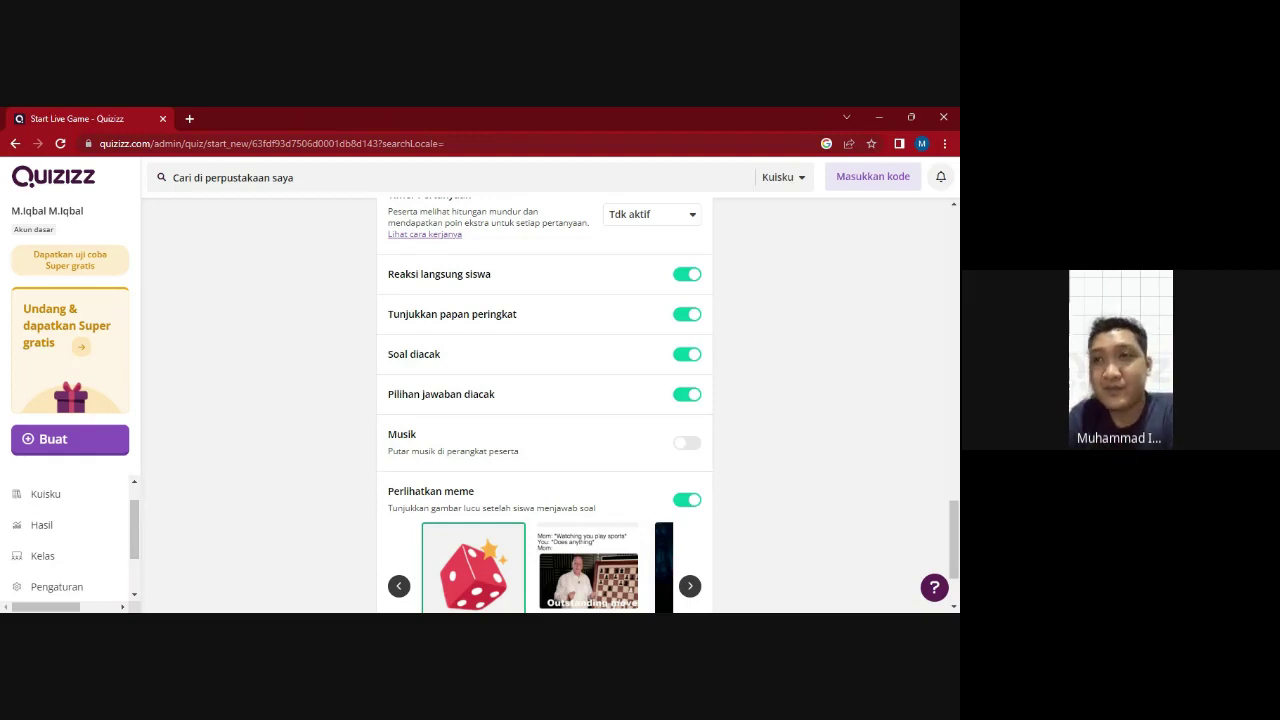
click(686, 446)
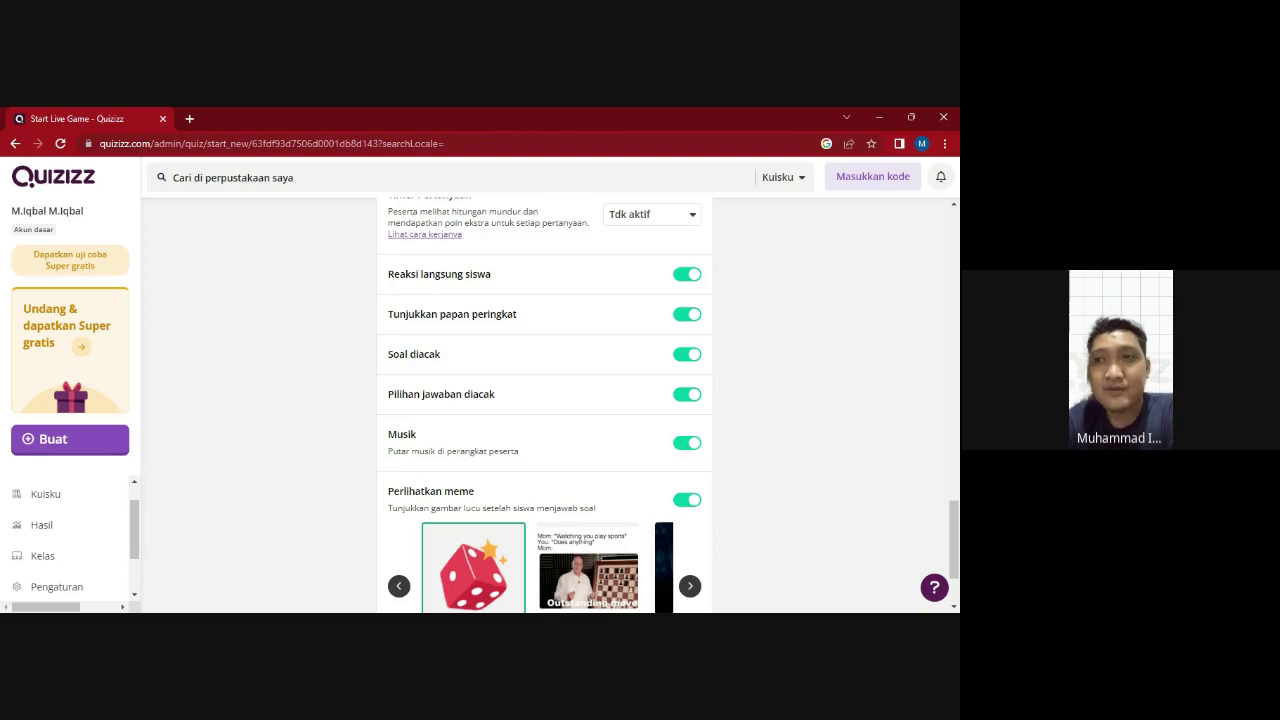
scroll(871, 551, down, 2)
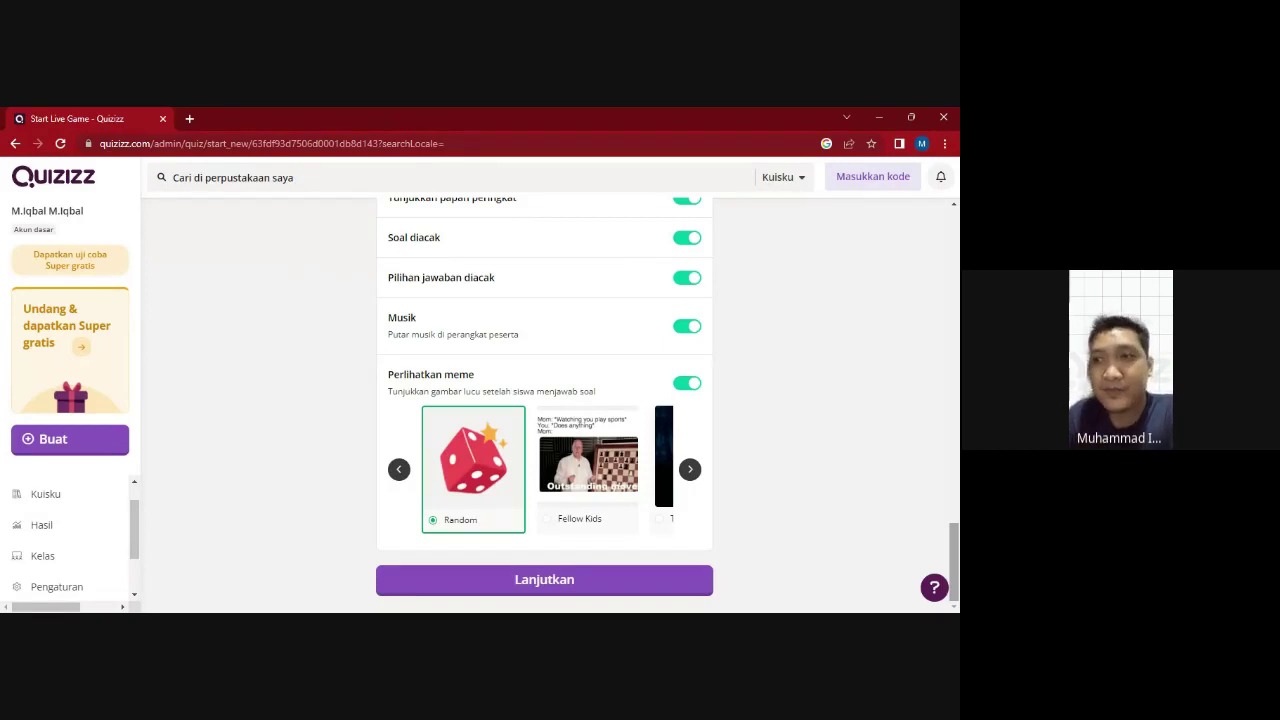
Step: Continue with the Klasik session settings to open the live quiz's waiting lobby
scroll(920, 294, up, 15)
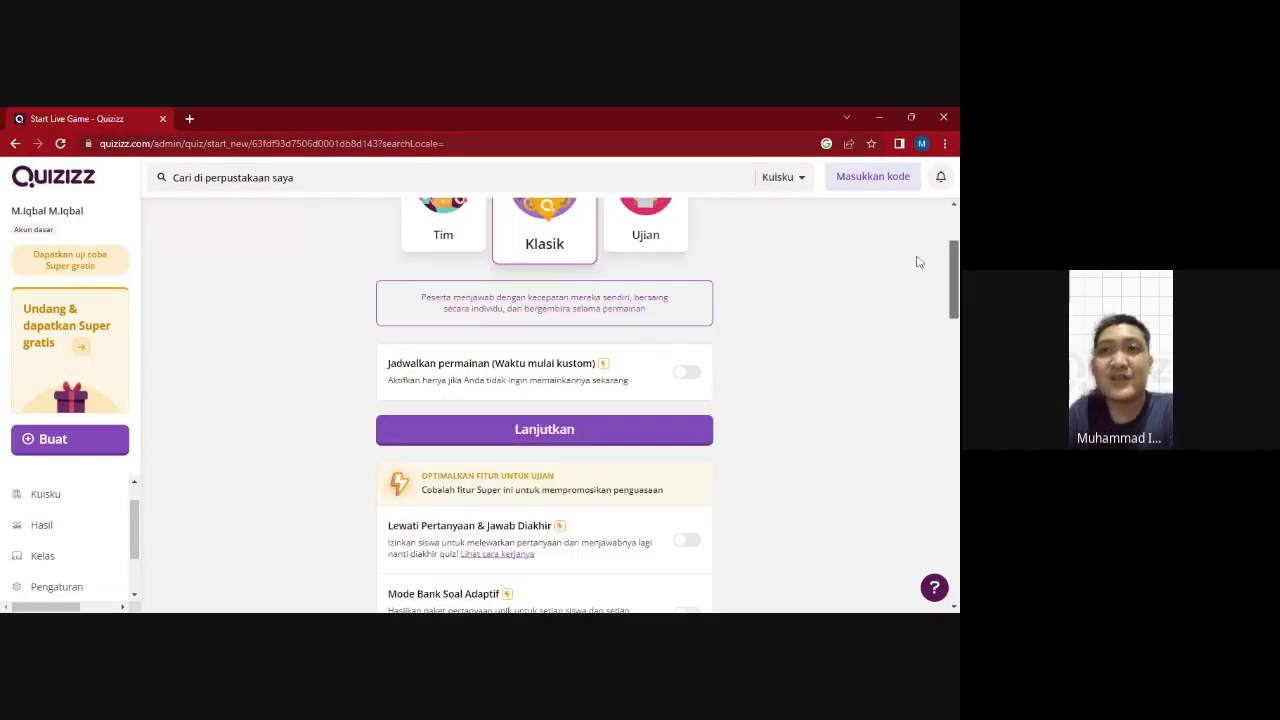
scroll(913, 240, down, 3)
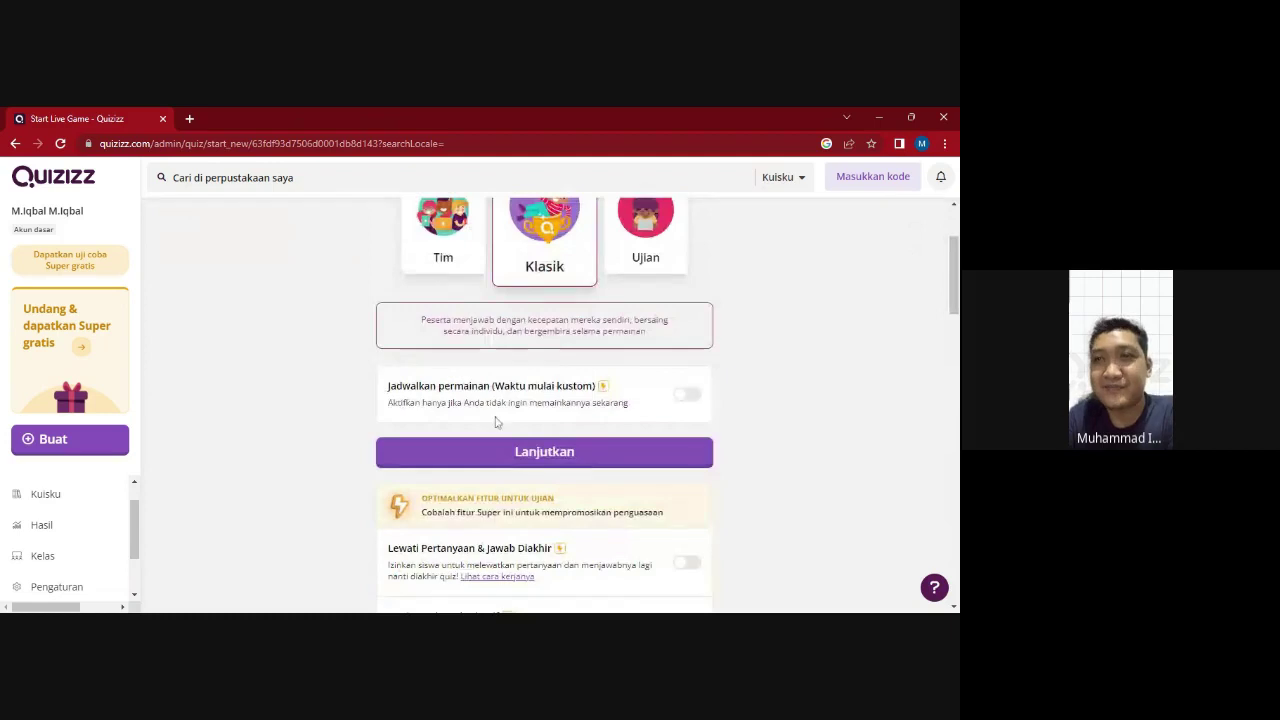
click(566, 452)
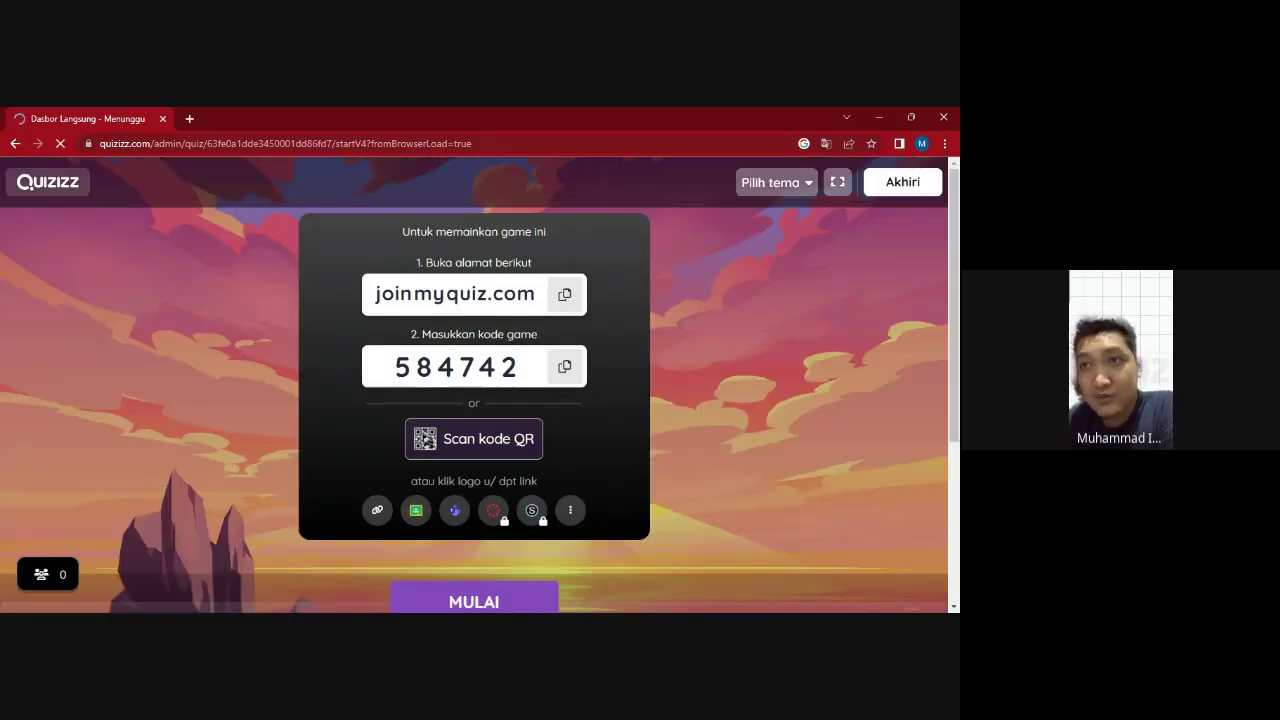
Step: Copy the live quiz's join link from its sharing options and close the Bagikan tautan dialog
click(567, 512)
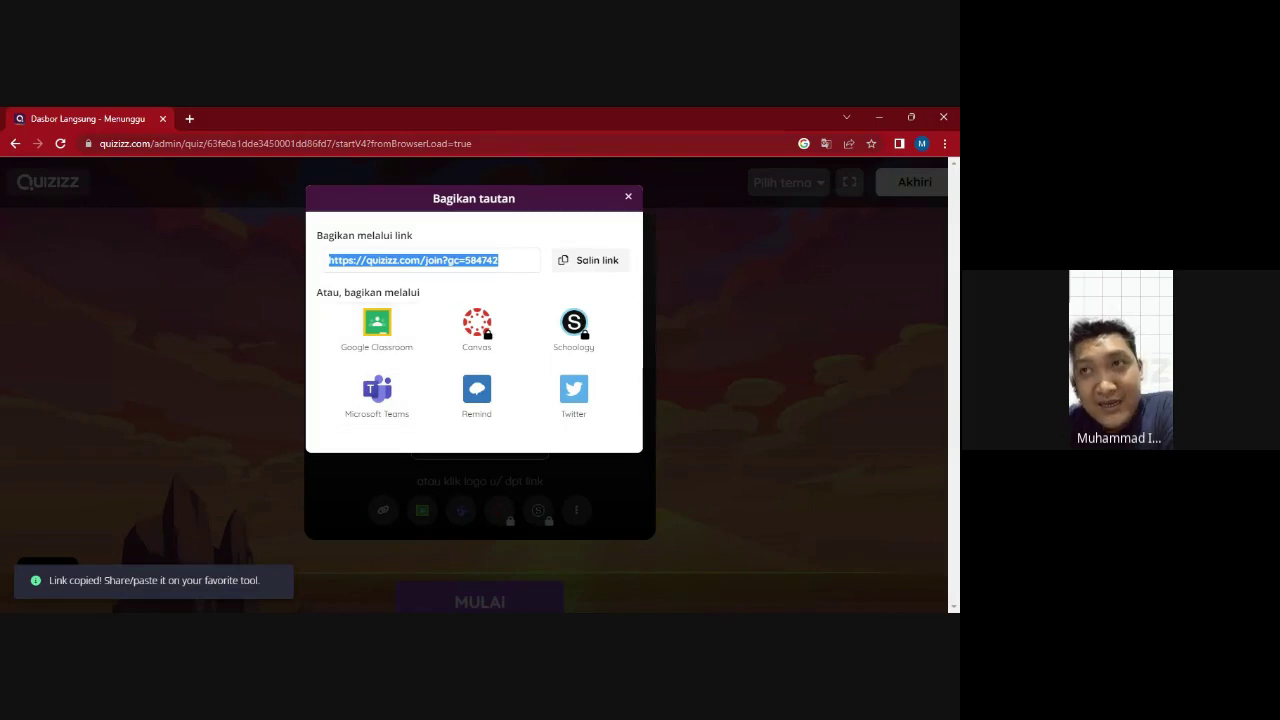
click(598, 262)
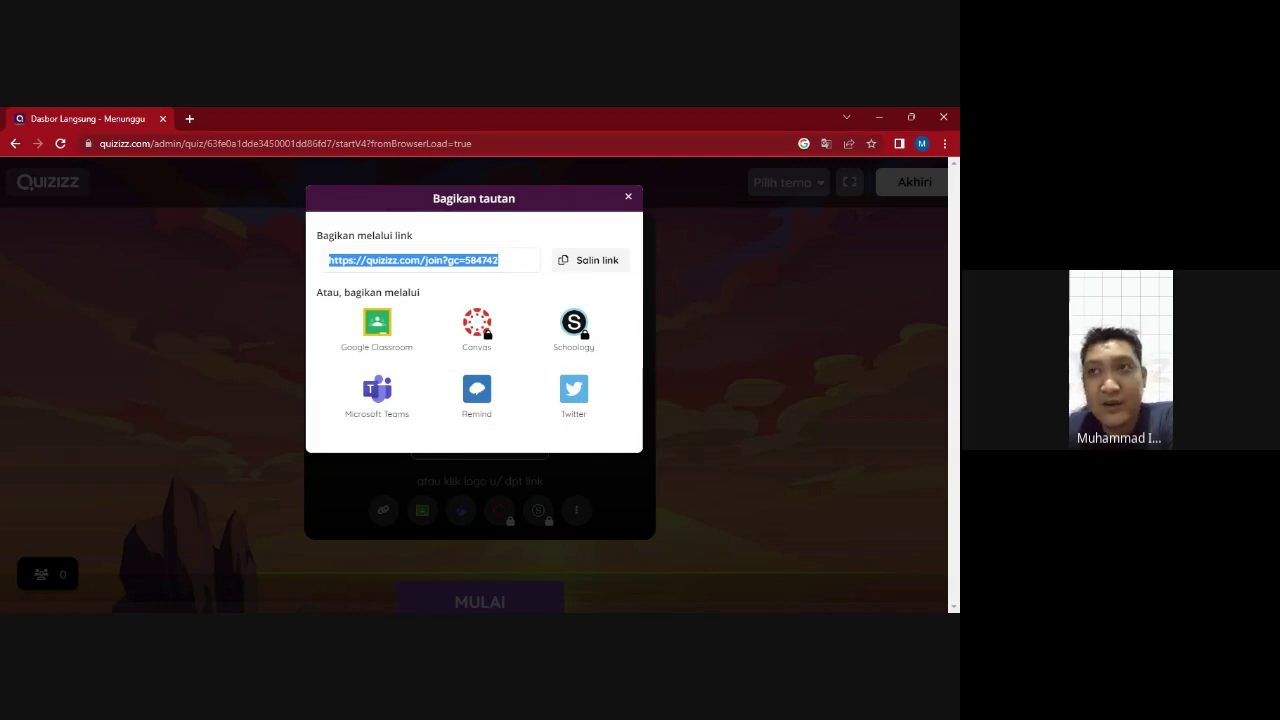
click(598, 262)
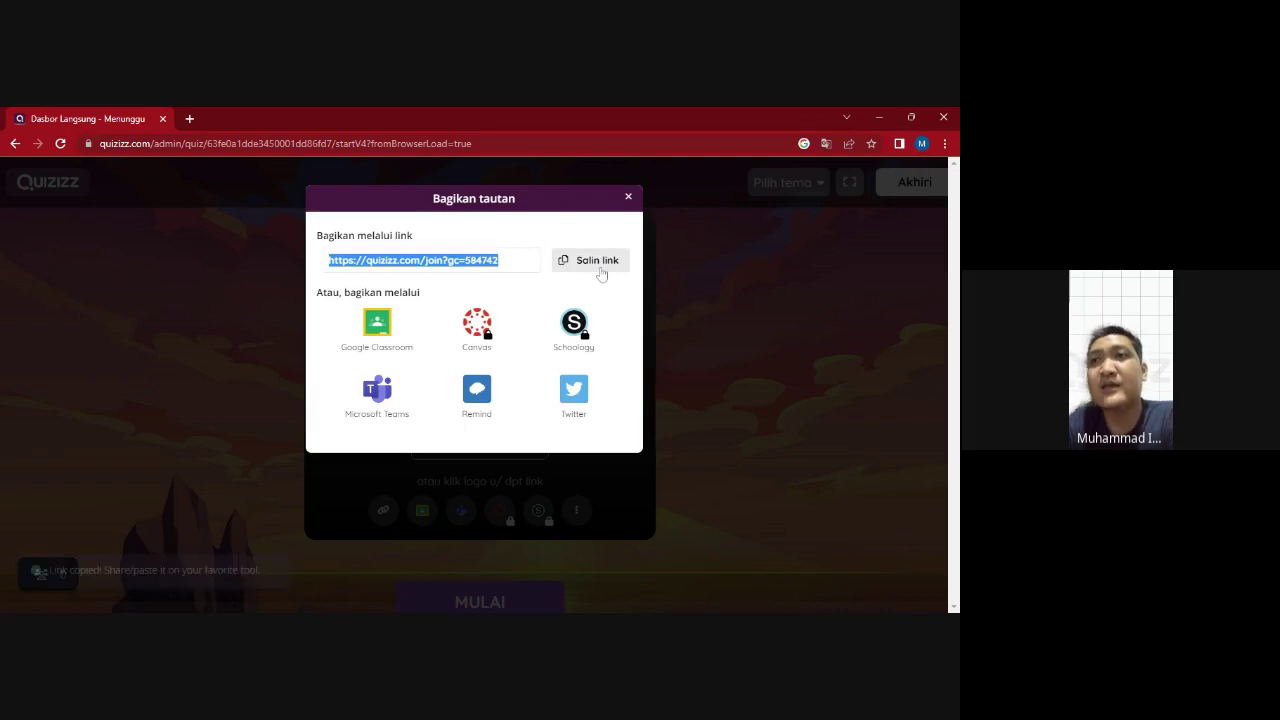
click(746, 306)
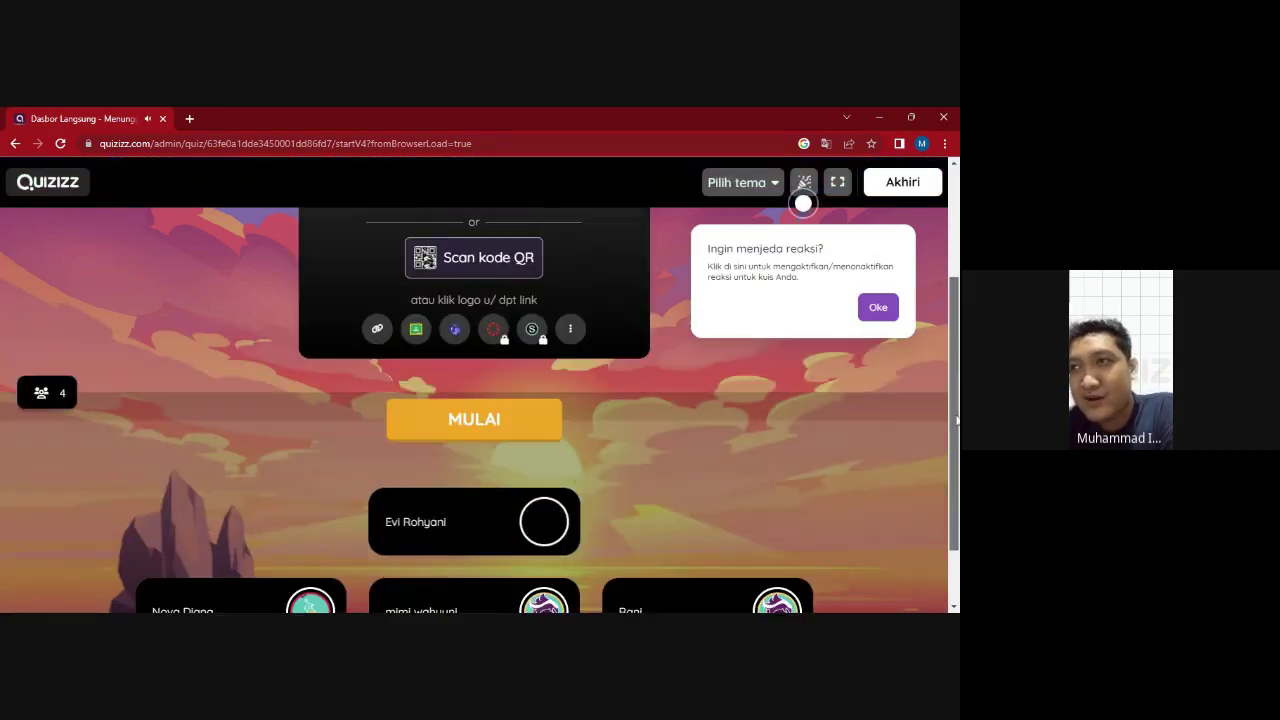
Step: Check the participants joining in the lobby and start the live quiz
drag(955, 420, 952, 458)
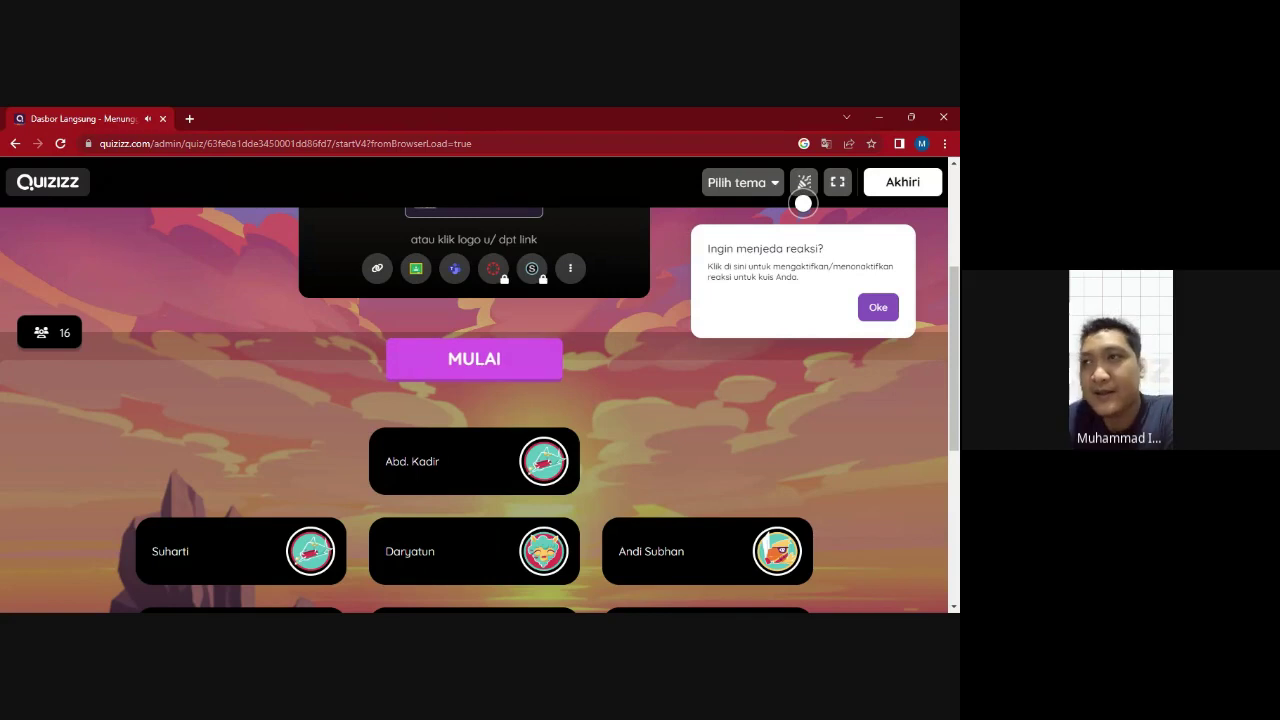
scroll(957, 362, up, 3)
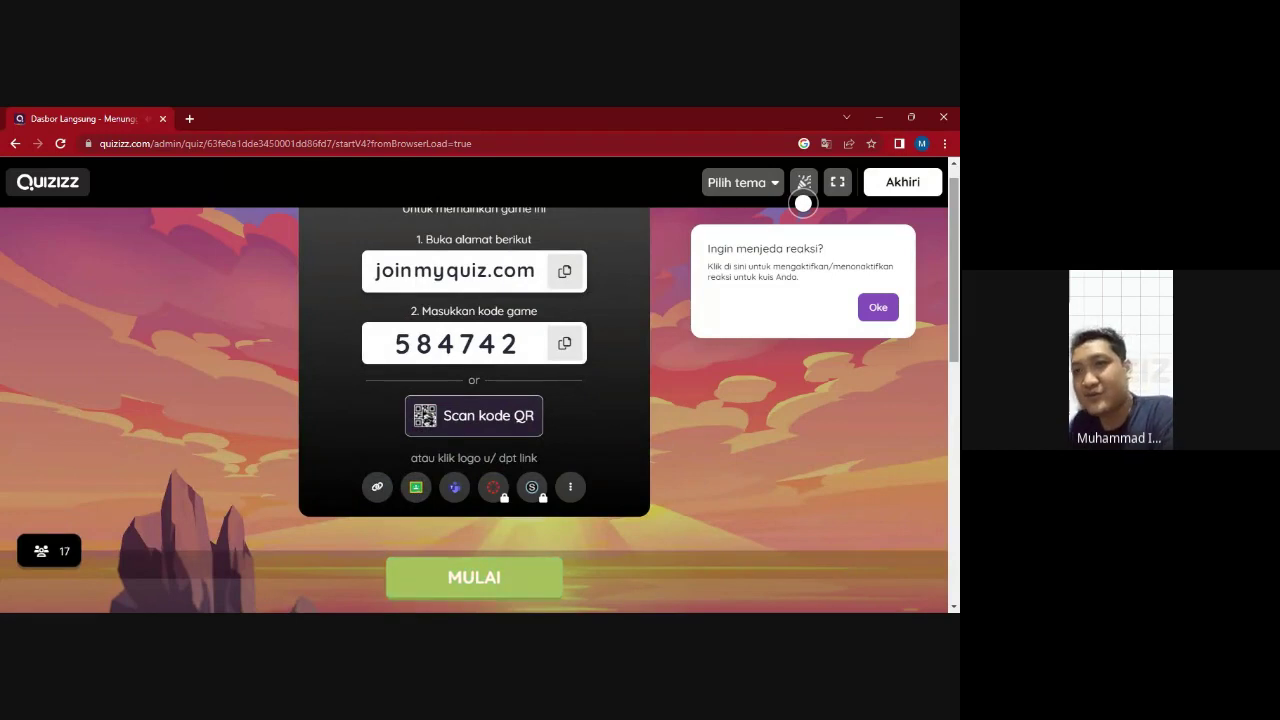
drag(955, 362, 955, 340)
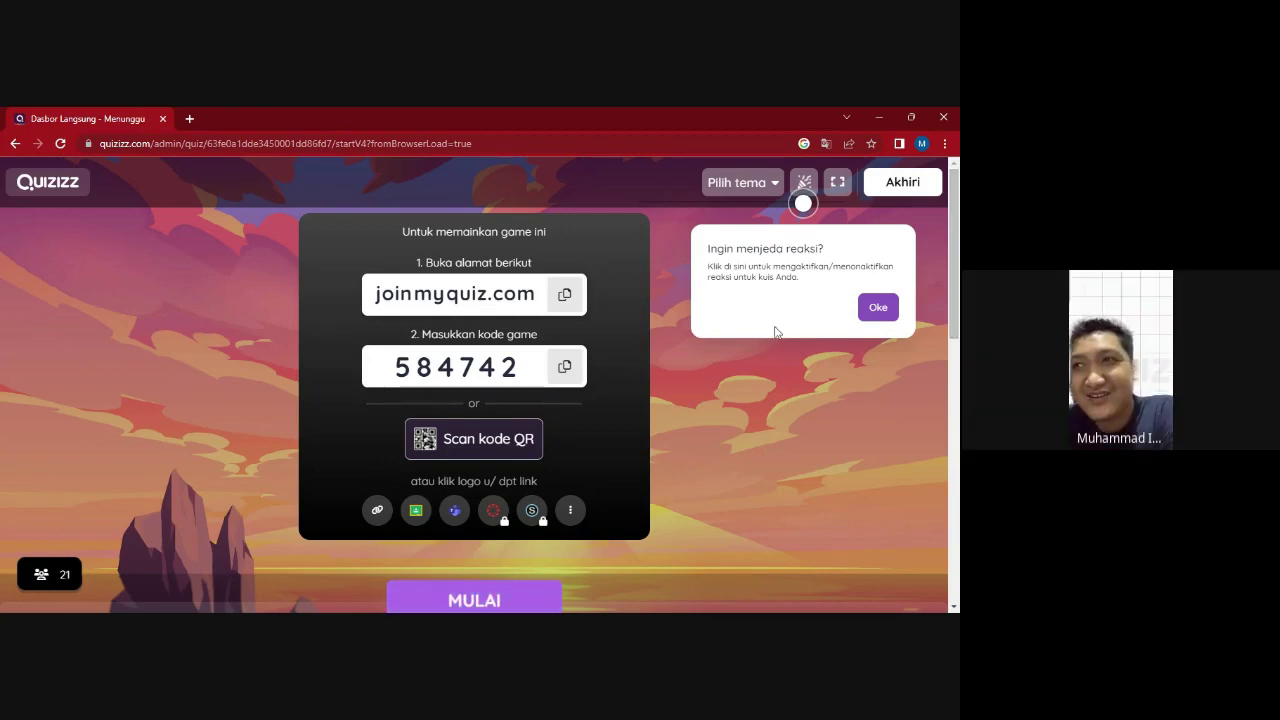
scroll(457, 445, down, 2)
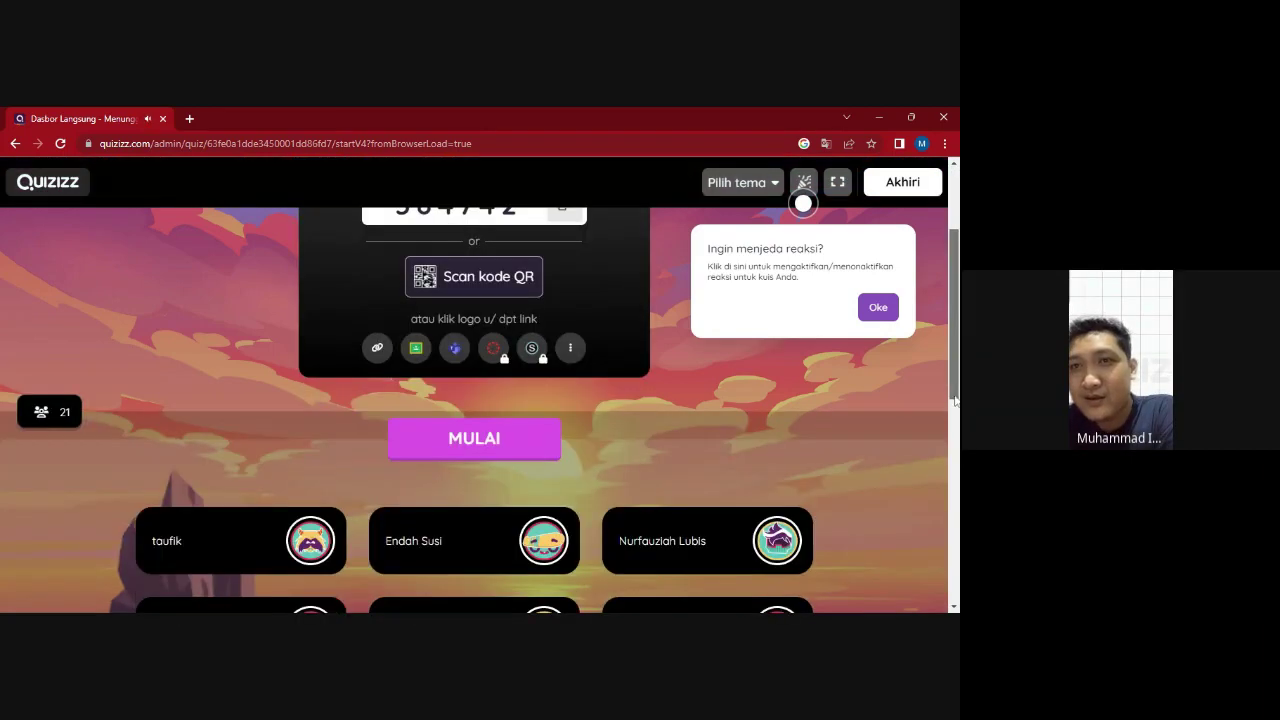
click(457, 442)
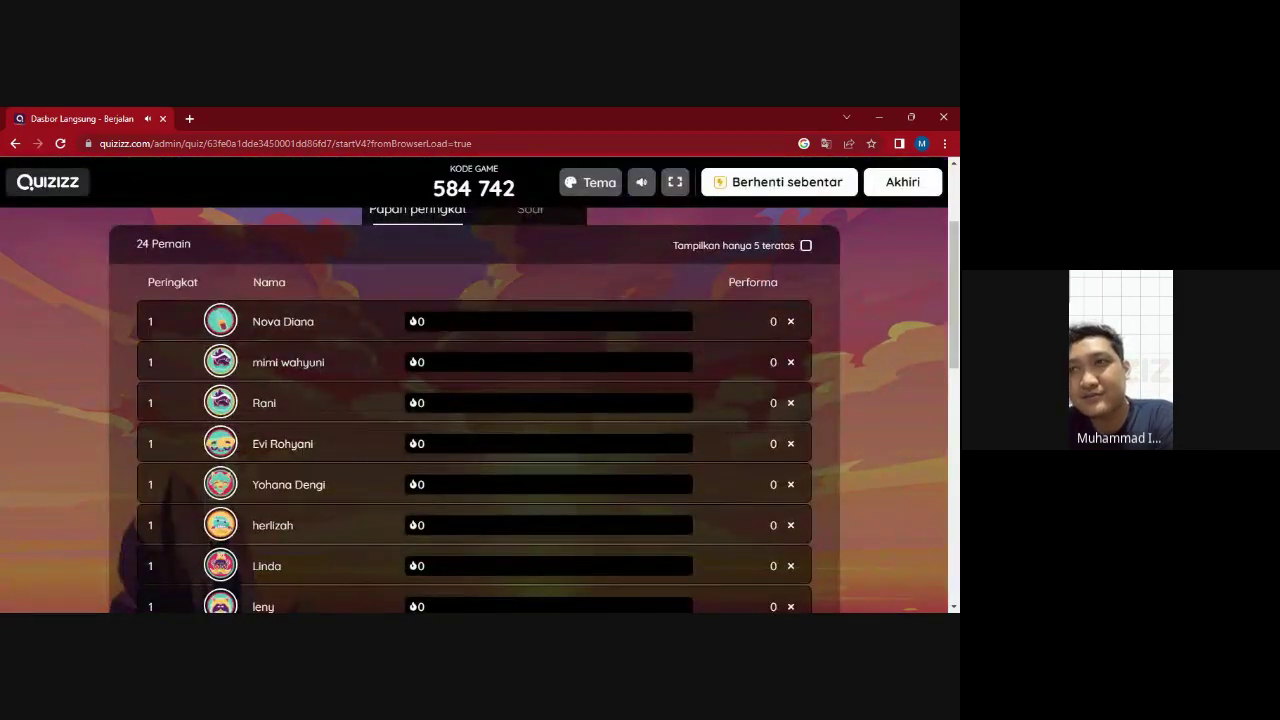
Step: End the running live quiz, confirm ending it, and exit its summary dashboard
drag(956, 288, 950, 234)
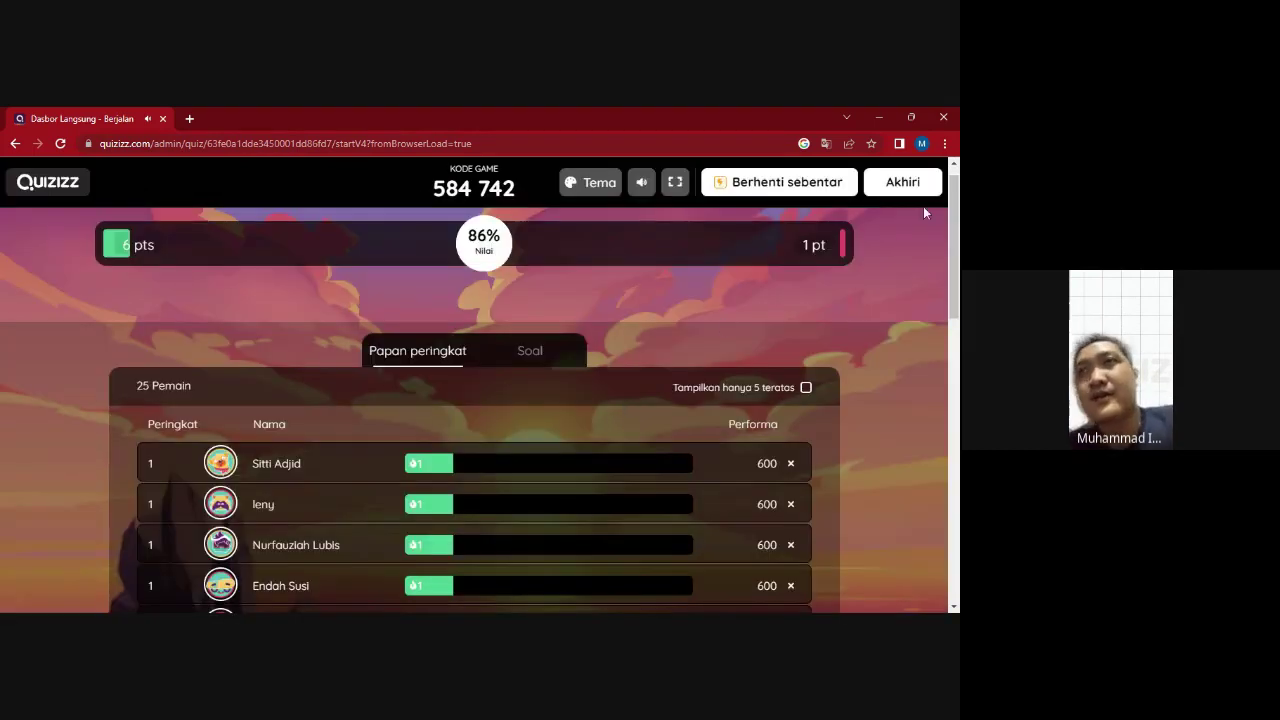
click(903, 182)
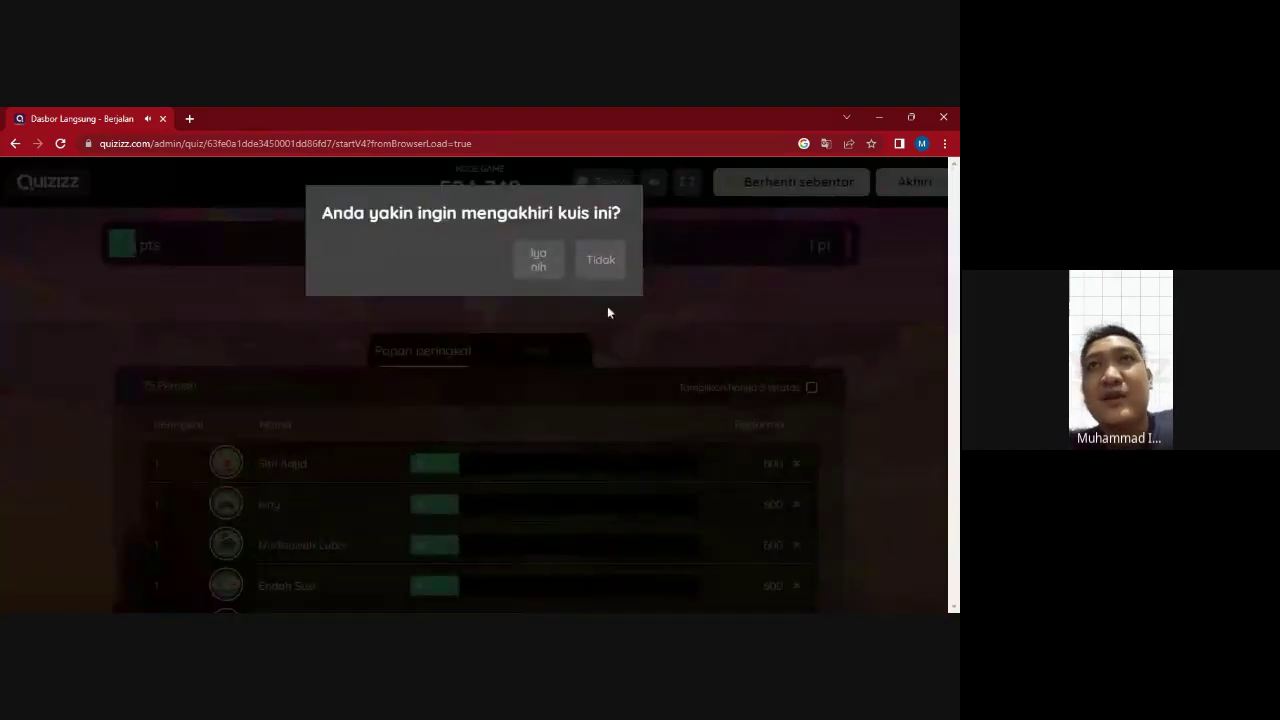
click(549, 270)
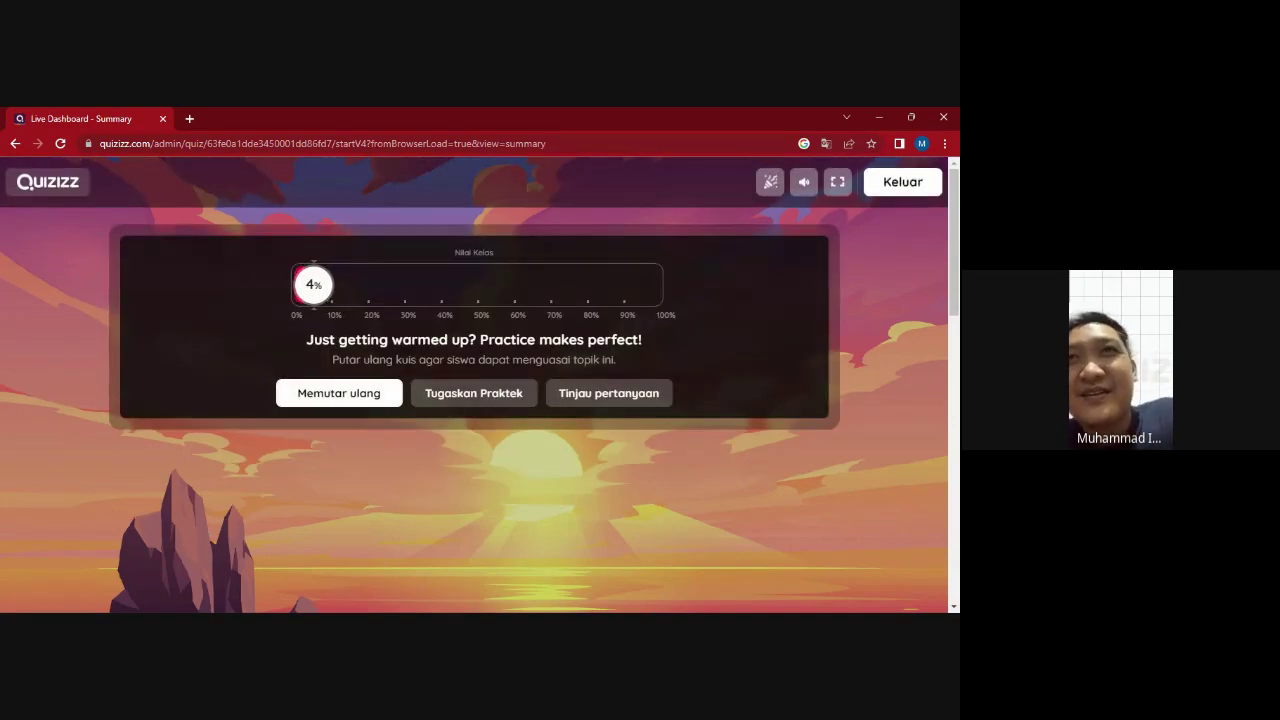
click(904, 186)
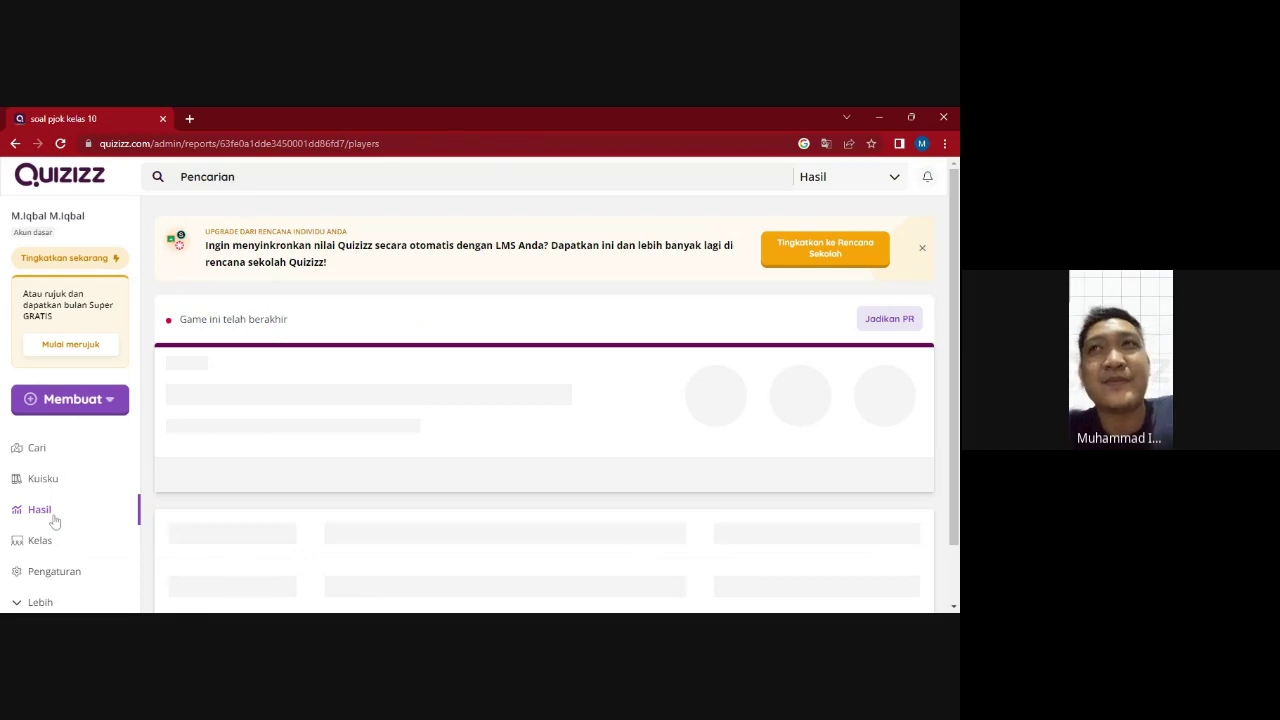
Step: Open the "soal pjok kelas 10" live quiz report from Hasil and examine the participants' results
scroll(757, 465, down, 3)
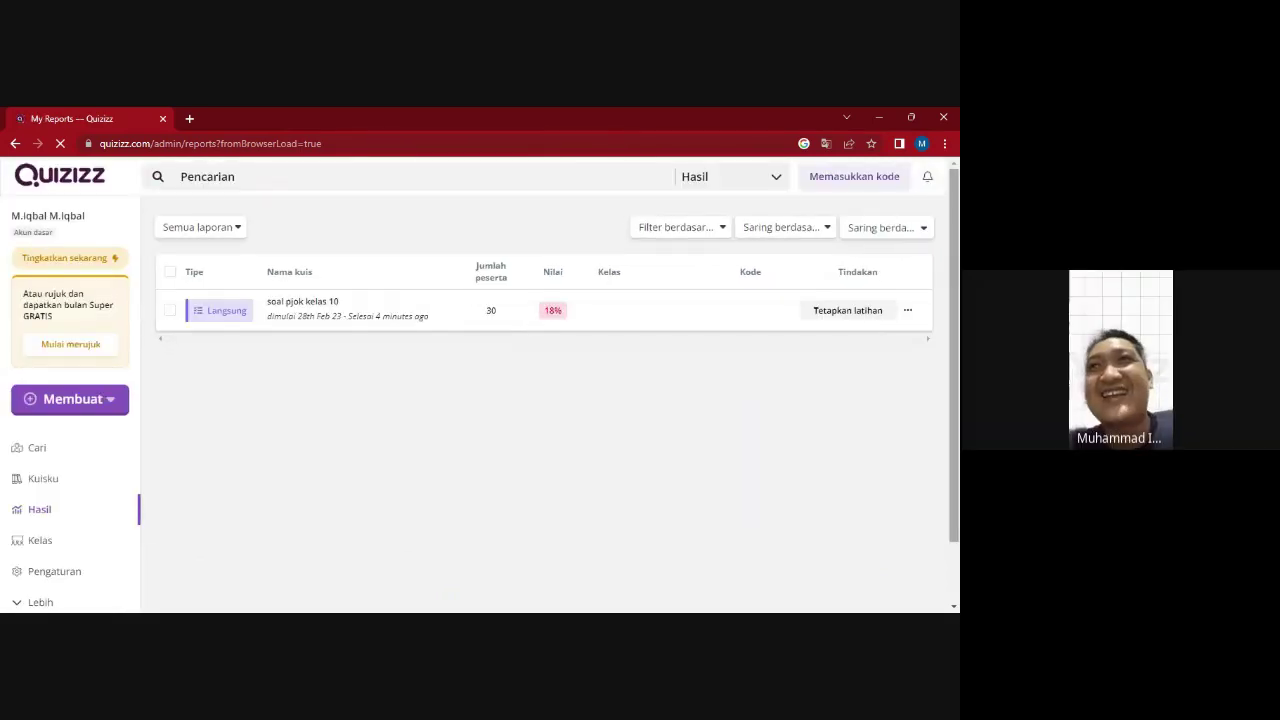
scroll(957, 268, down, 1)
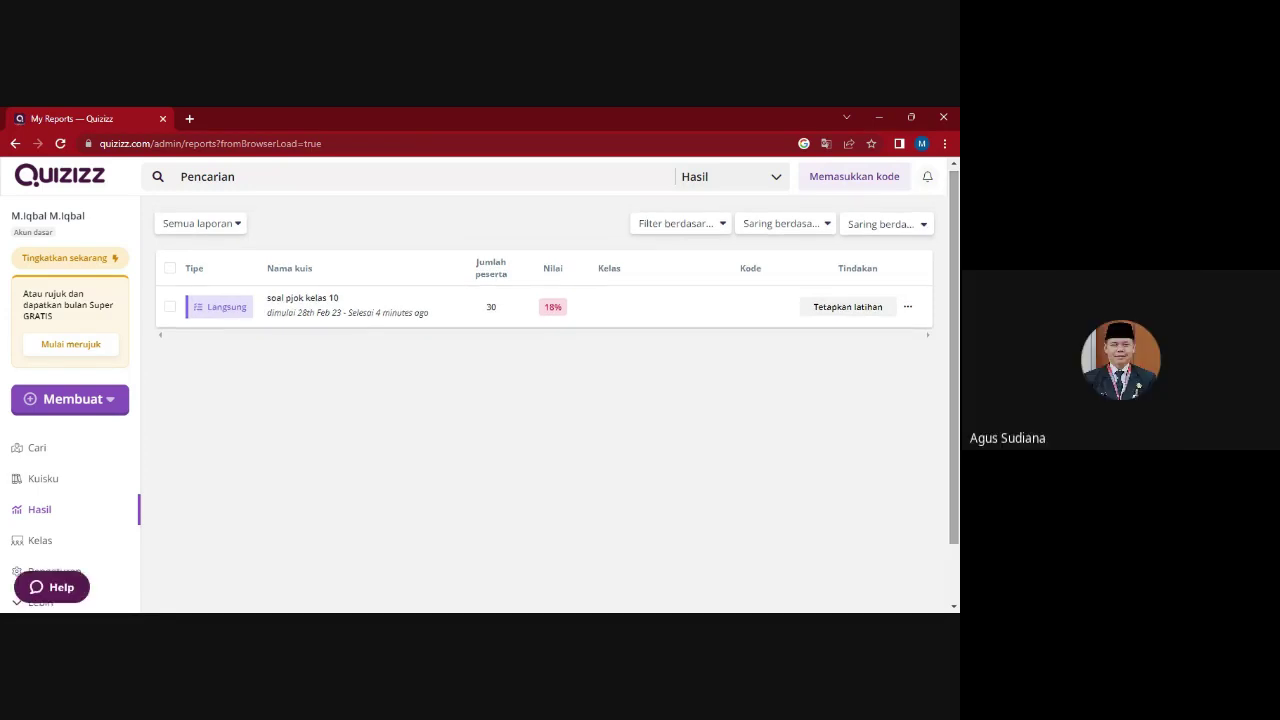
click(597, 300)
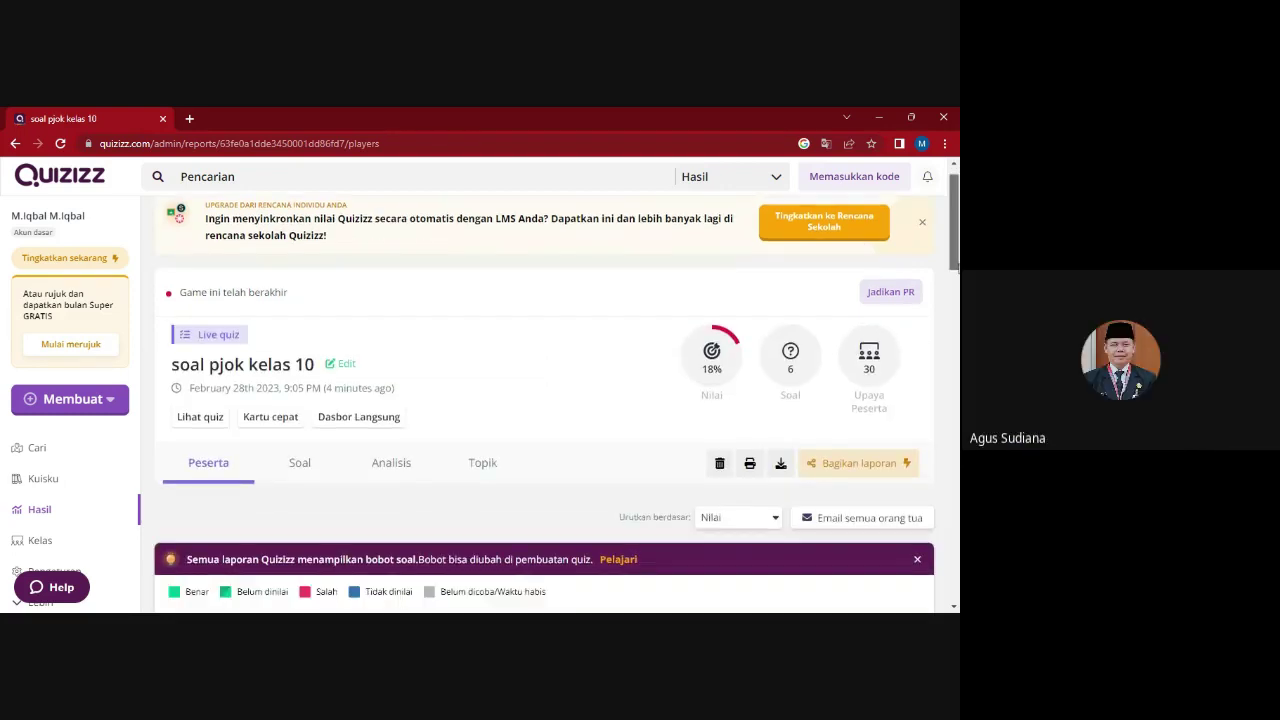
scroll(866, 276, down, 3)
scroll(545, 400, down, 1)
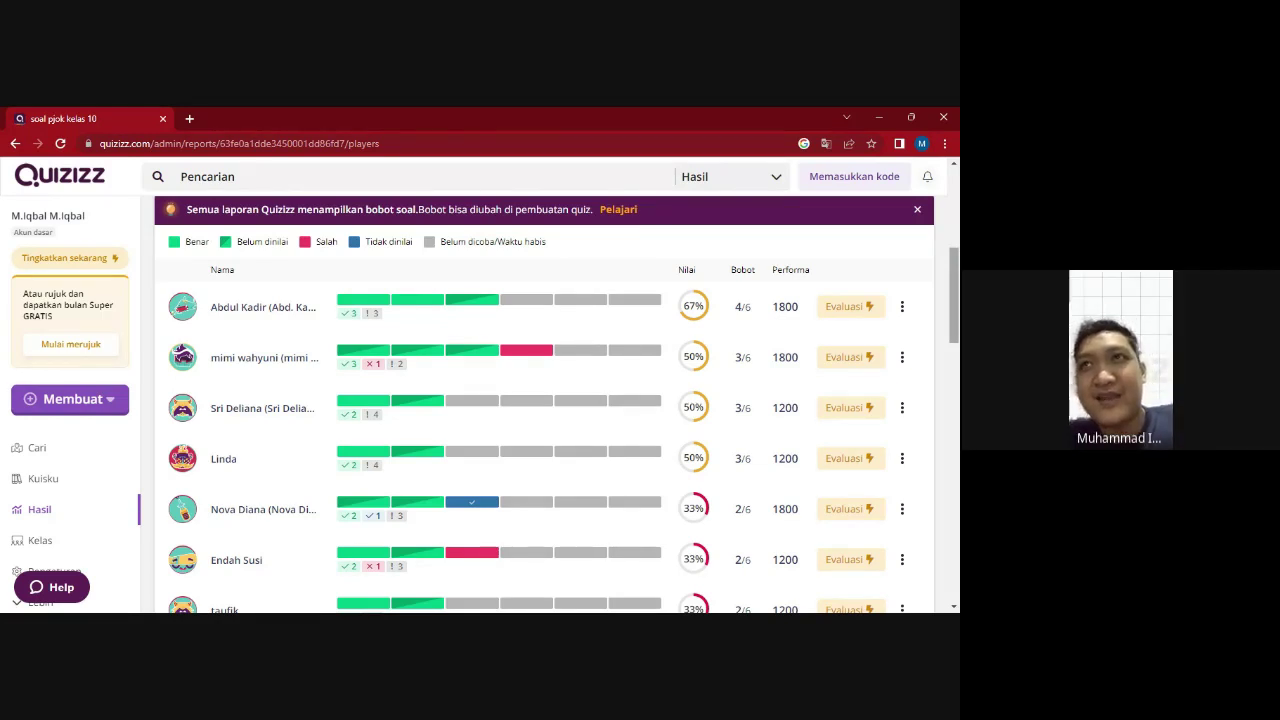
scroll(955, 313, up, 2)
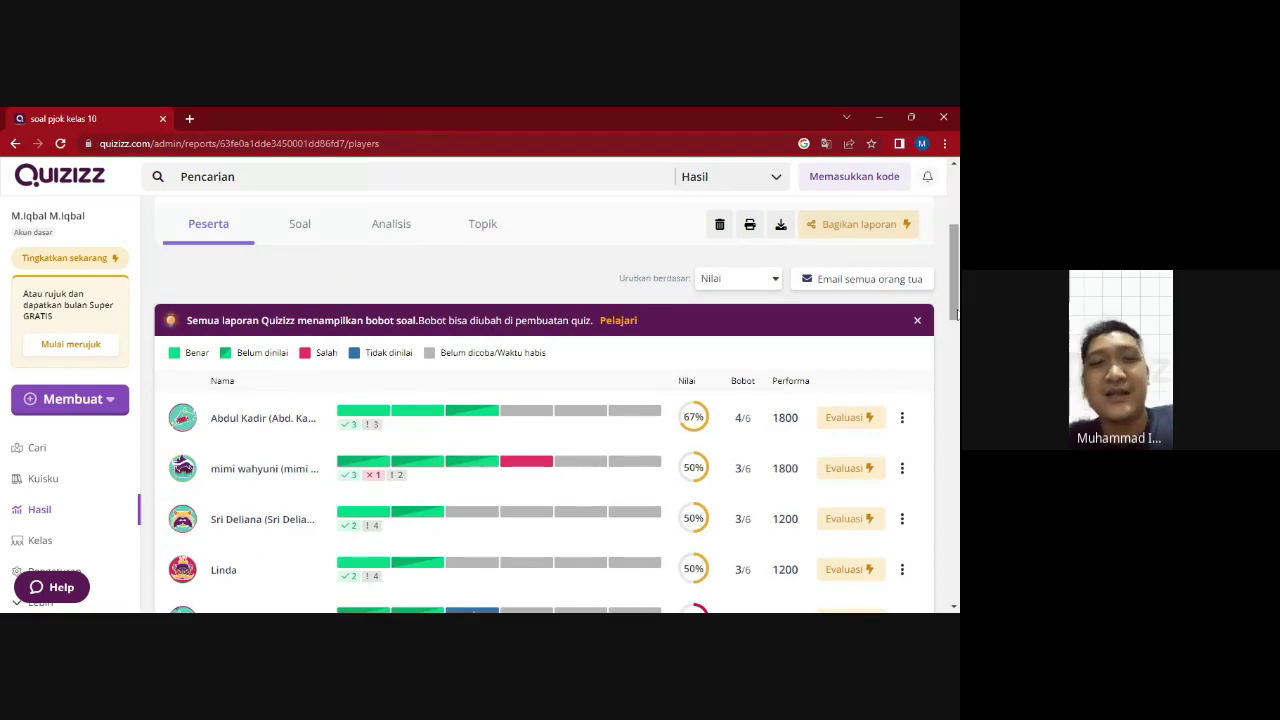